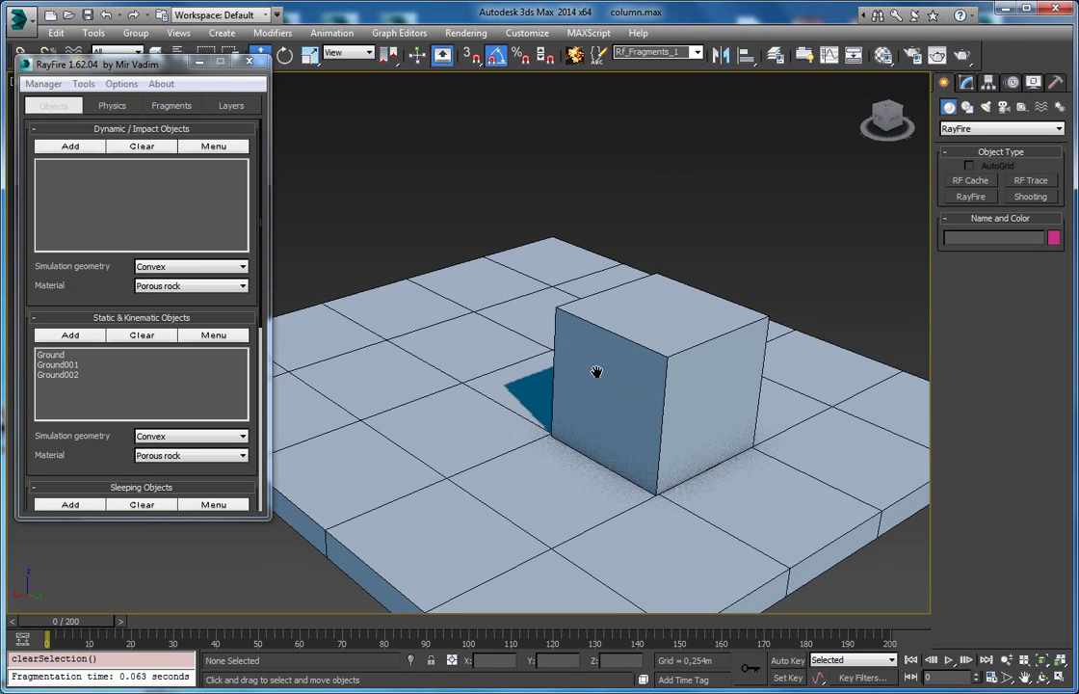
Select the box on the ground and add it to RayFire's Dynamic / Impact Objects
left_click(532, 309)
key("z")
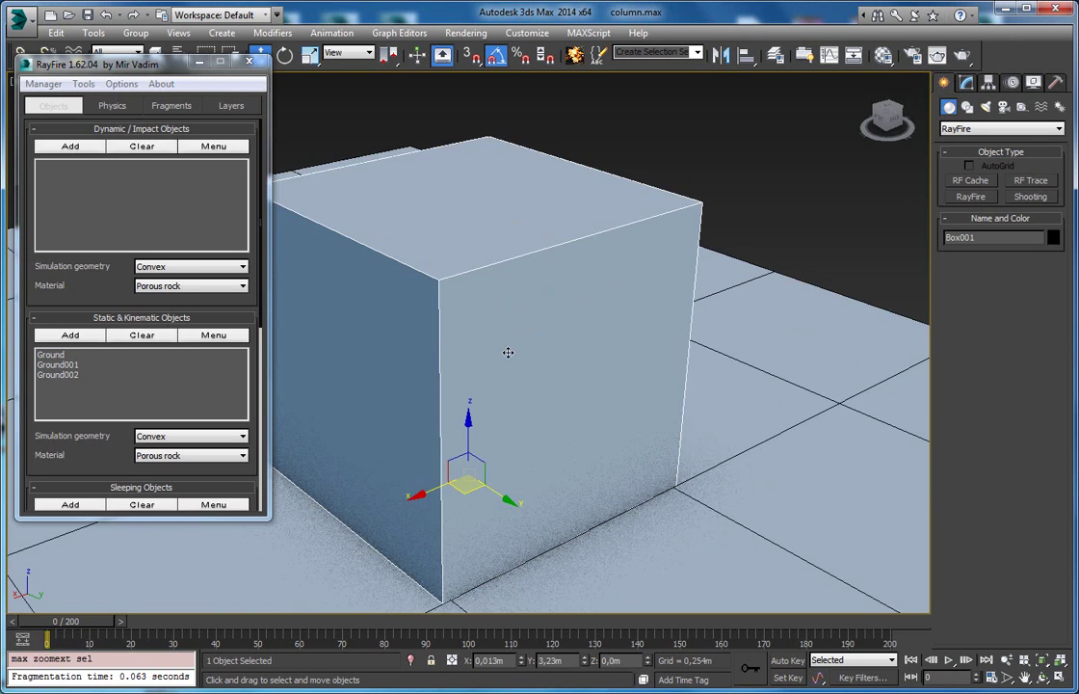
middle_click_drag(482, 358, 516, 348, "alt")
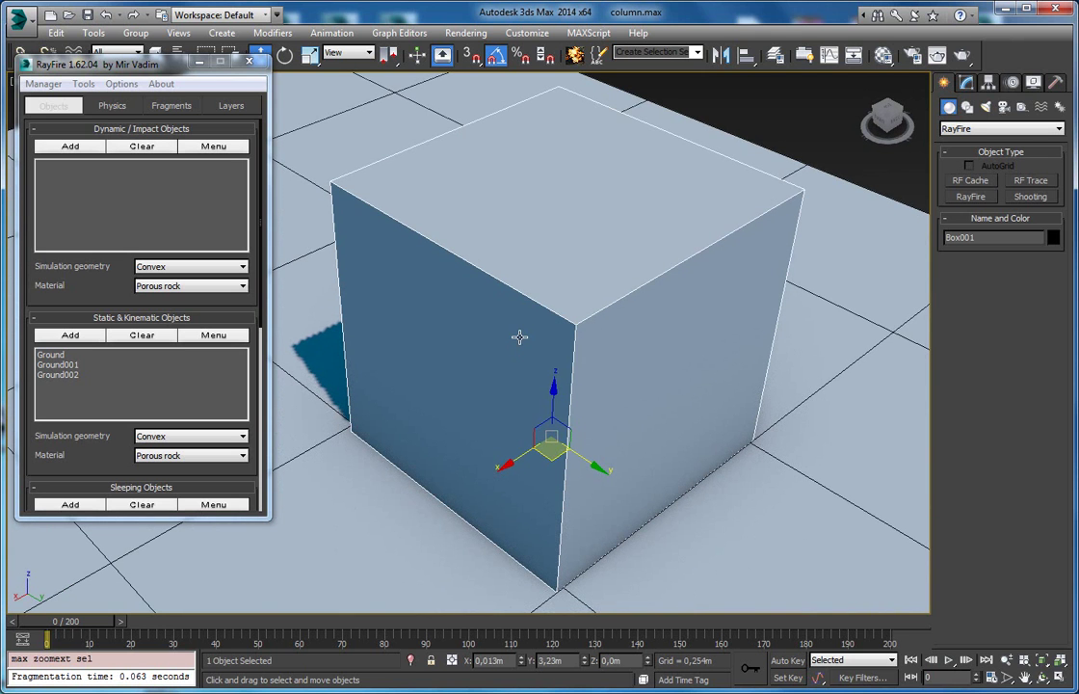
left_click_drag(138, 73, 149, 118)
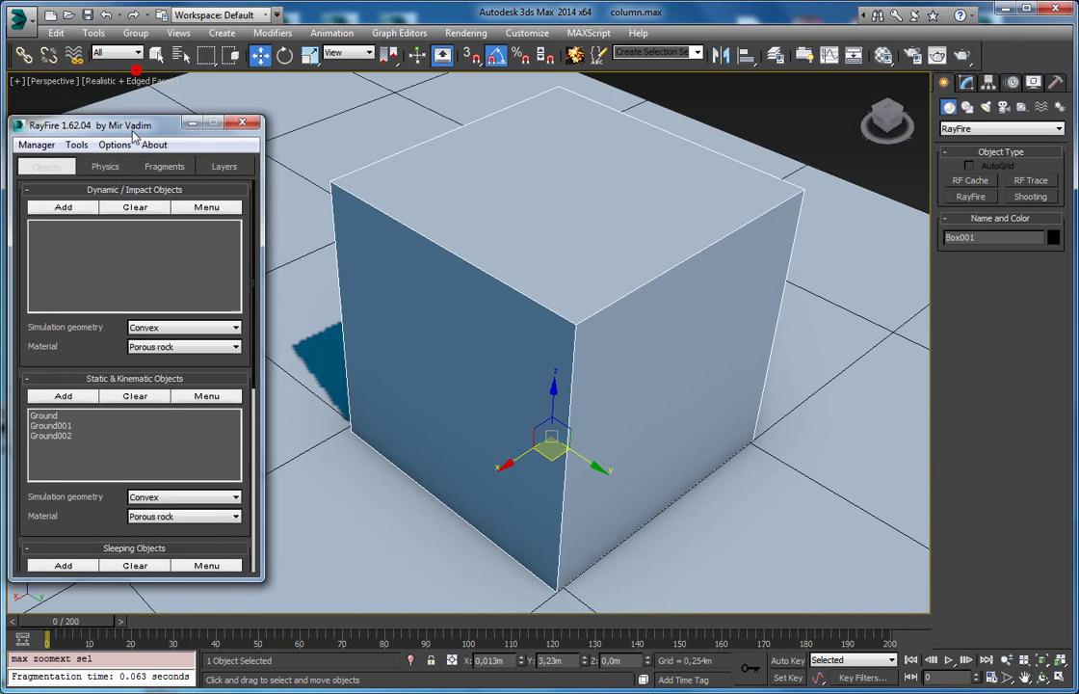
left_click(769, 143)
left_click(656, 192)
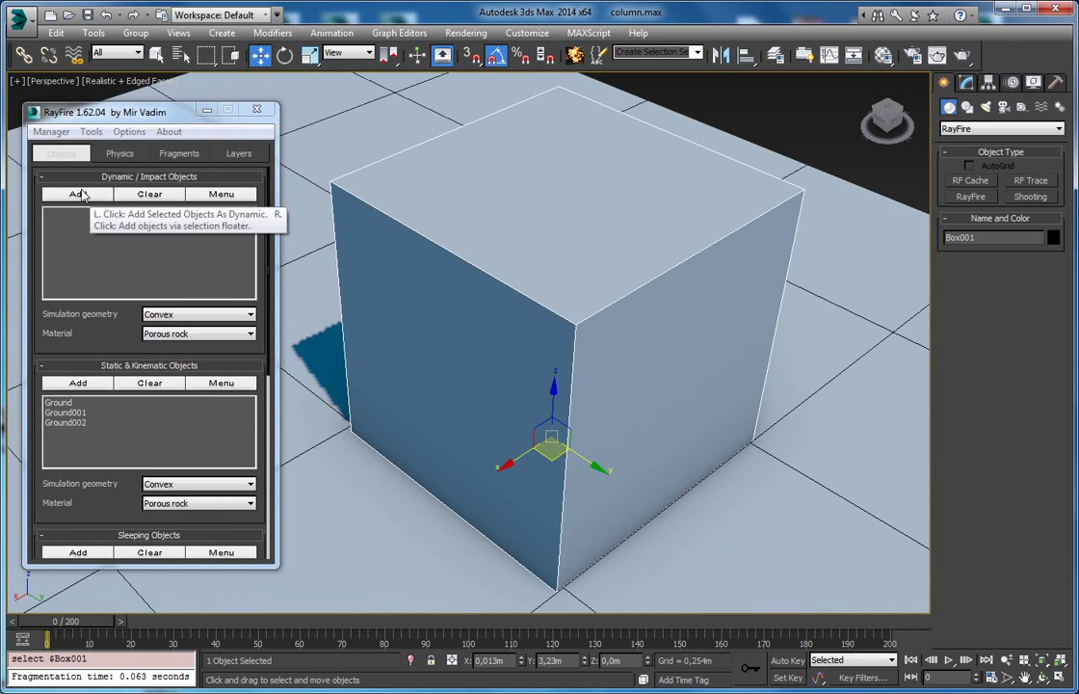
left_click(79, 194)
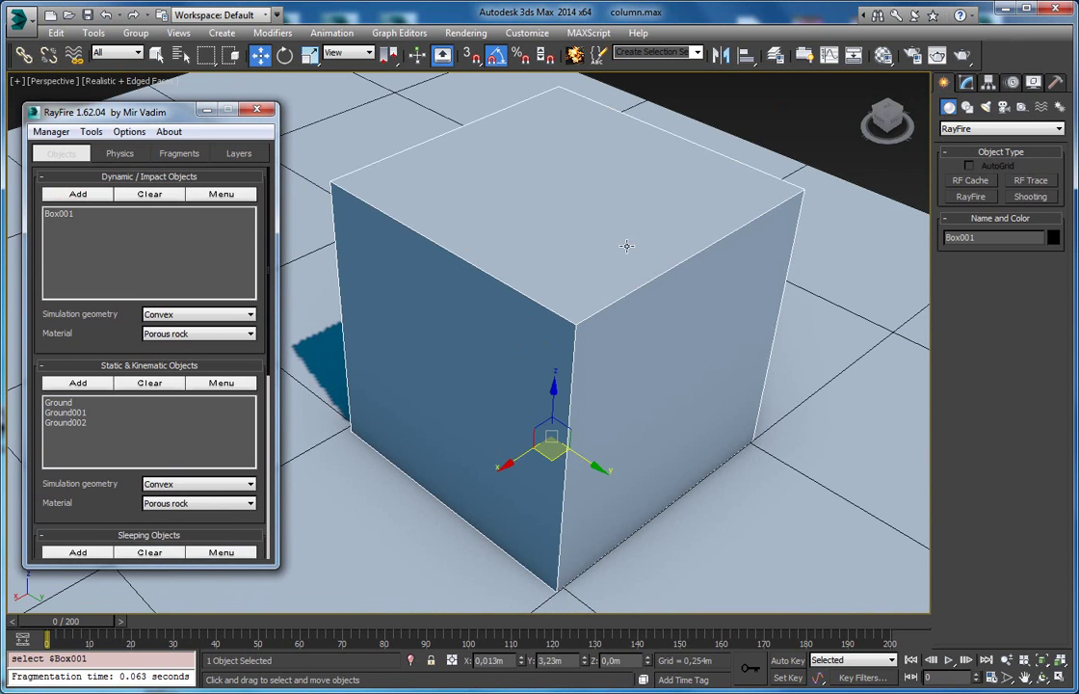
Assign the Concrete_Out material to the selected box
key("m")
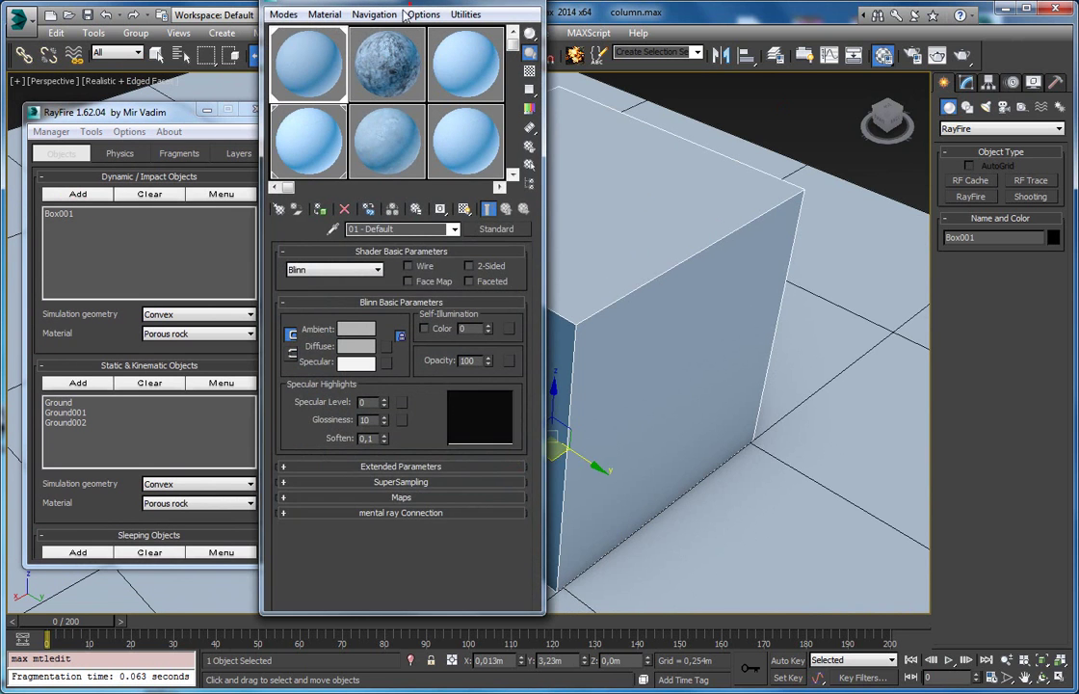
left_click(301, 175)
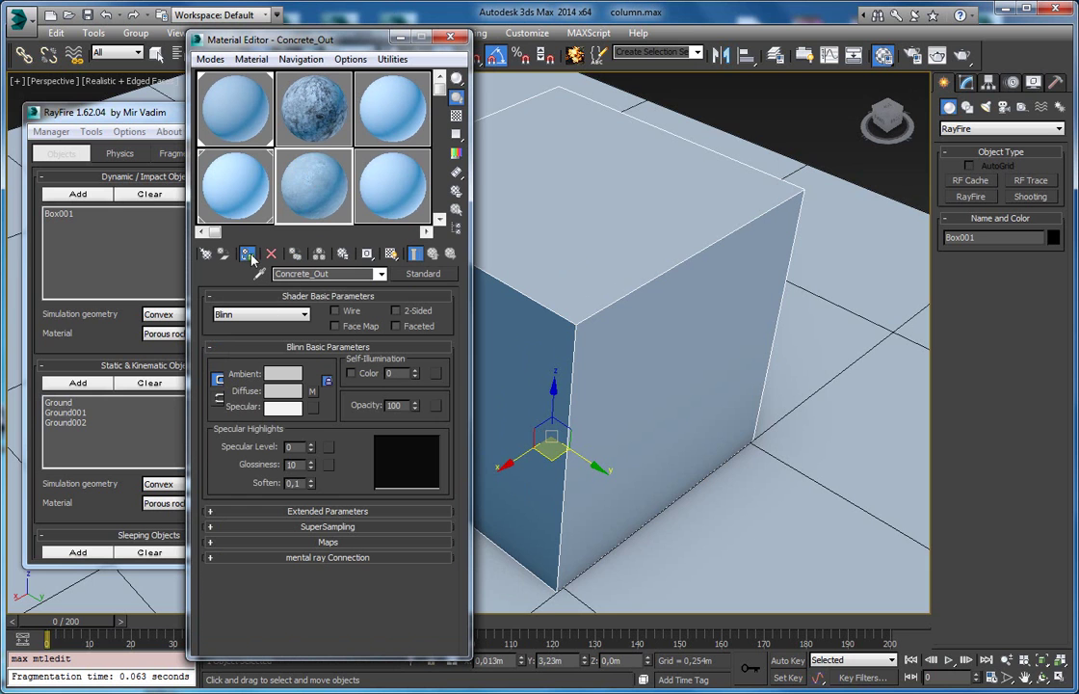
left_click(247, 253)
scroll(636, 268, "up", 3)
middle_click_drag(636, 268, 680, 243, "alt")
left_click(399, 36)
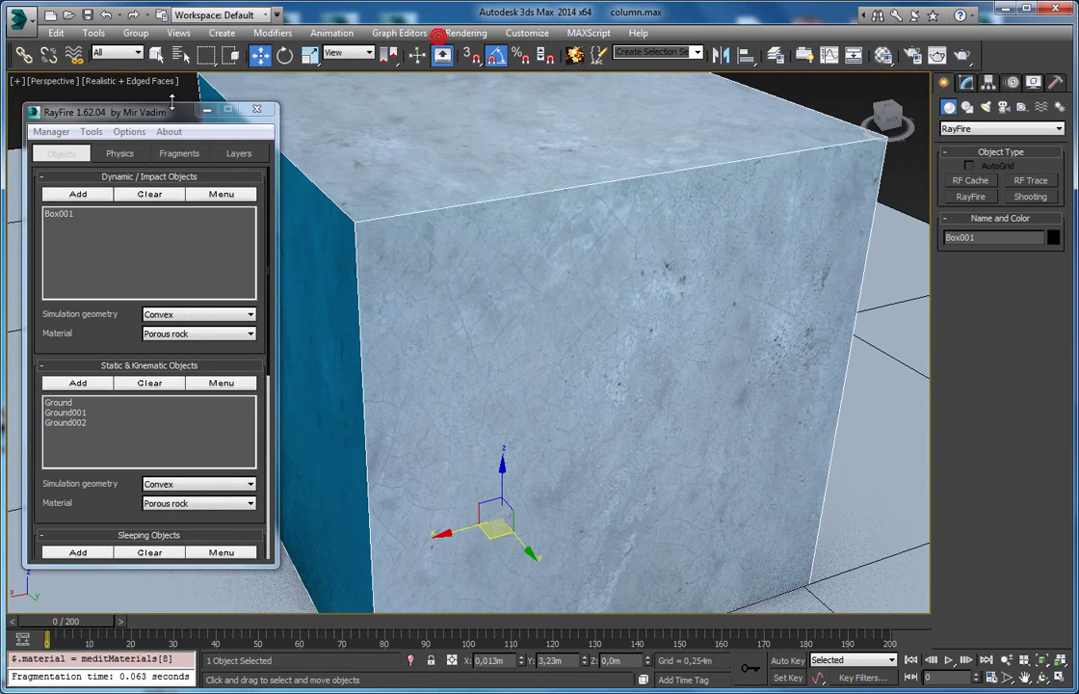
Open RayFire's fragmentation options and browse the scene and sample-slot materials available for the fragment material
left_click(173, 156)
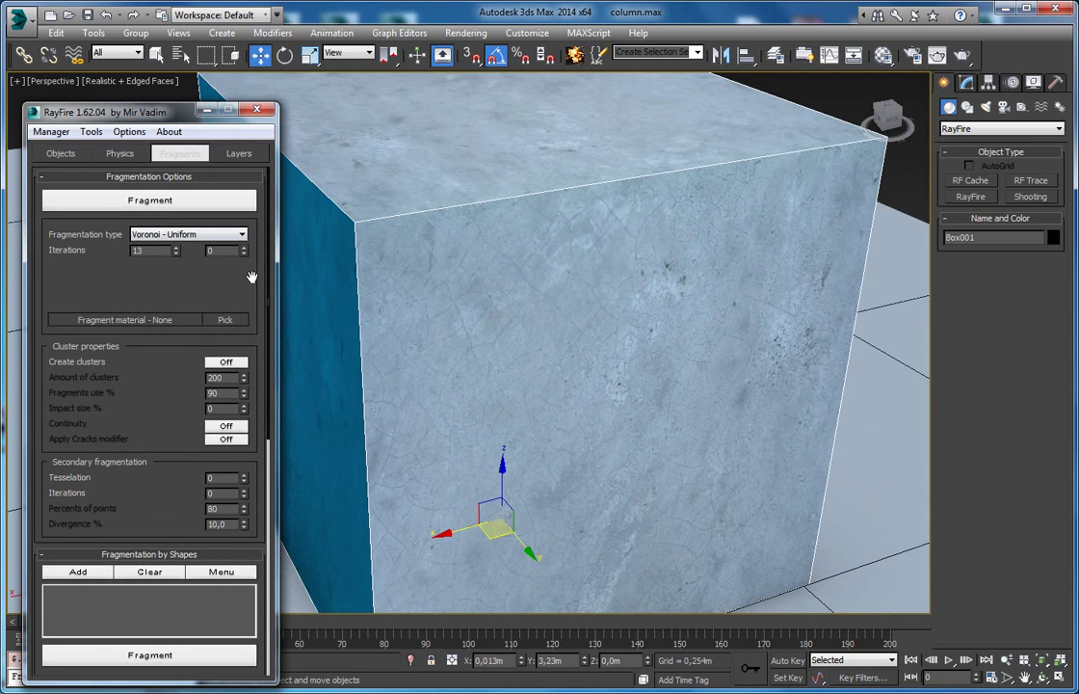
left_click(166, 321)
left_click(636, 164)
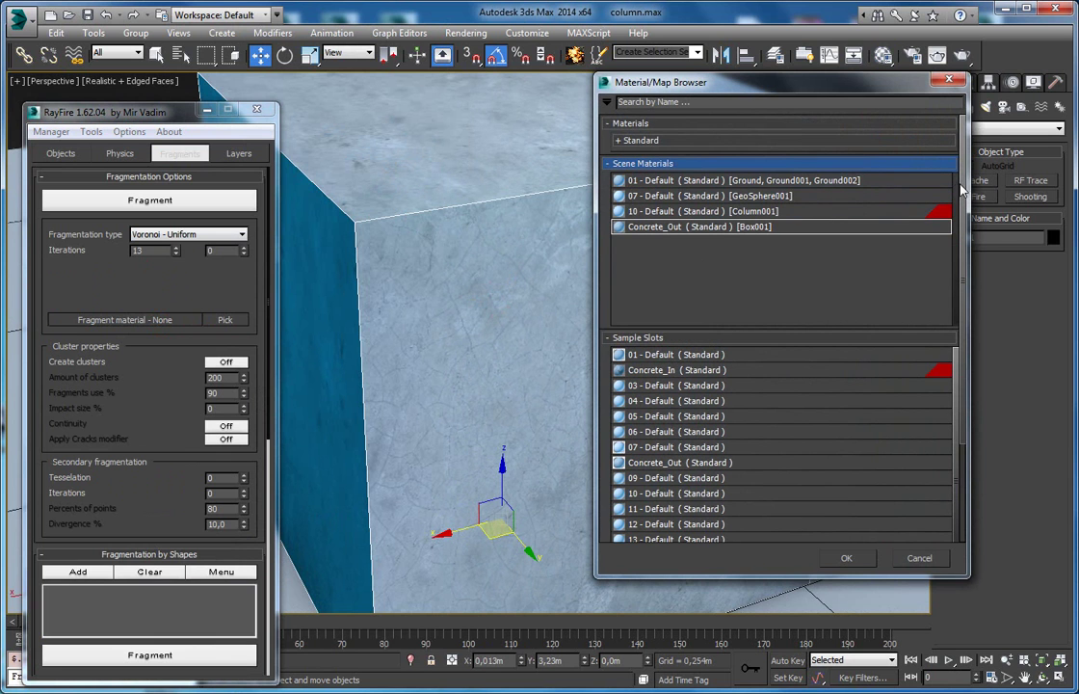
left_click_drag(609, 81, 574, 83)
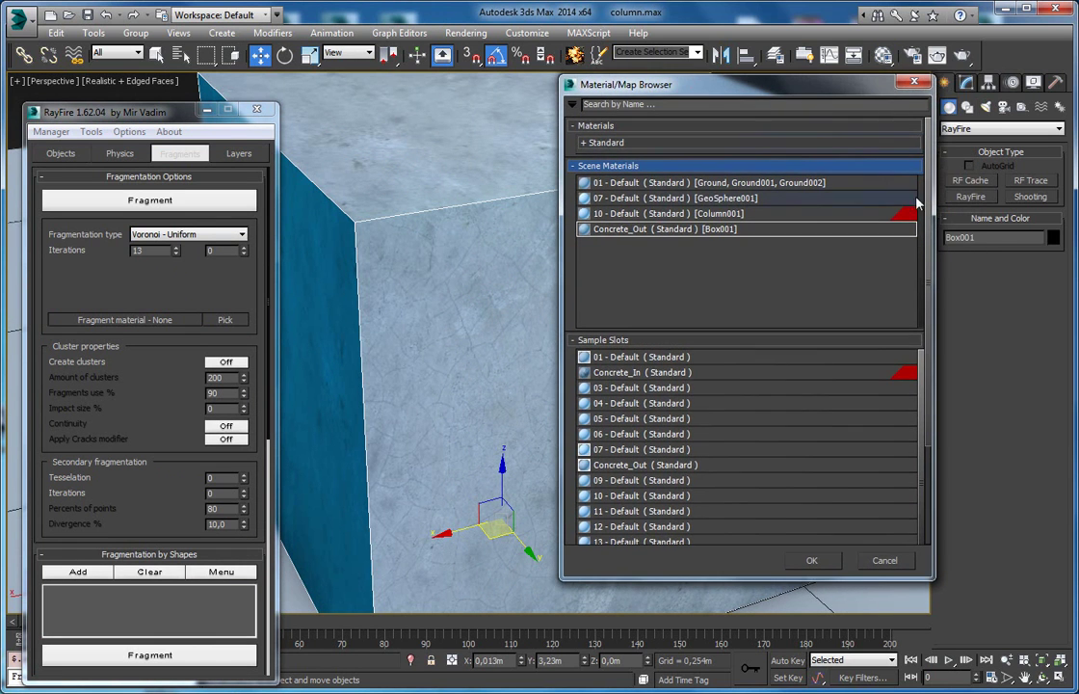
scroll(925, 205, "down", 3)
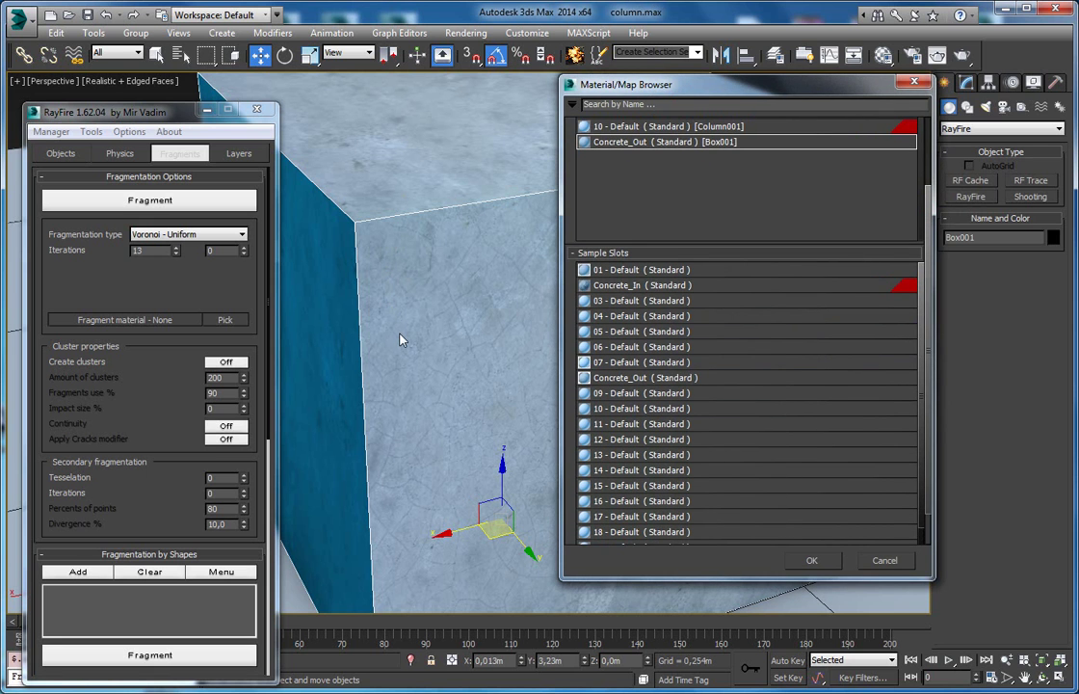
left_click(915, 82)
Check the Concrete_In material and its name in the Material Editor
key("m")
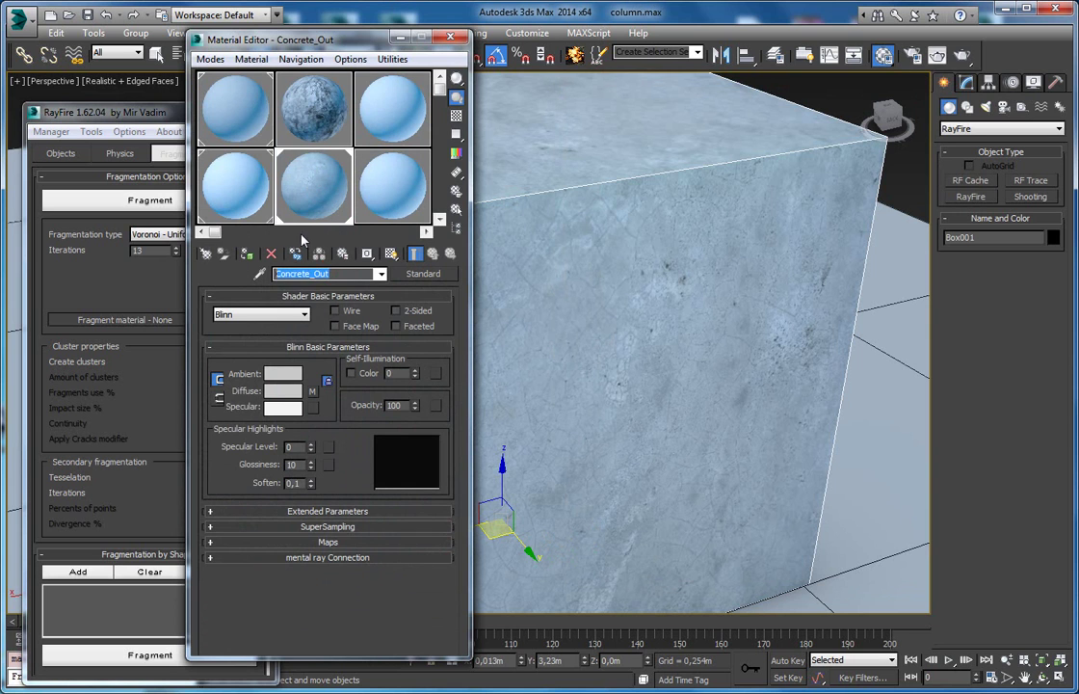
left_click(313, 118)
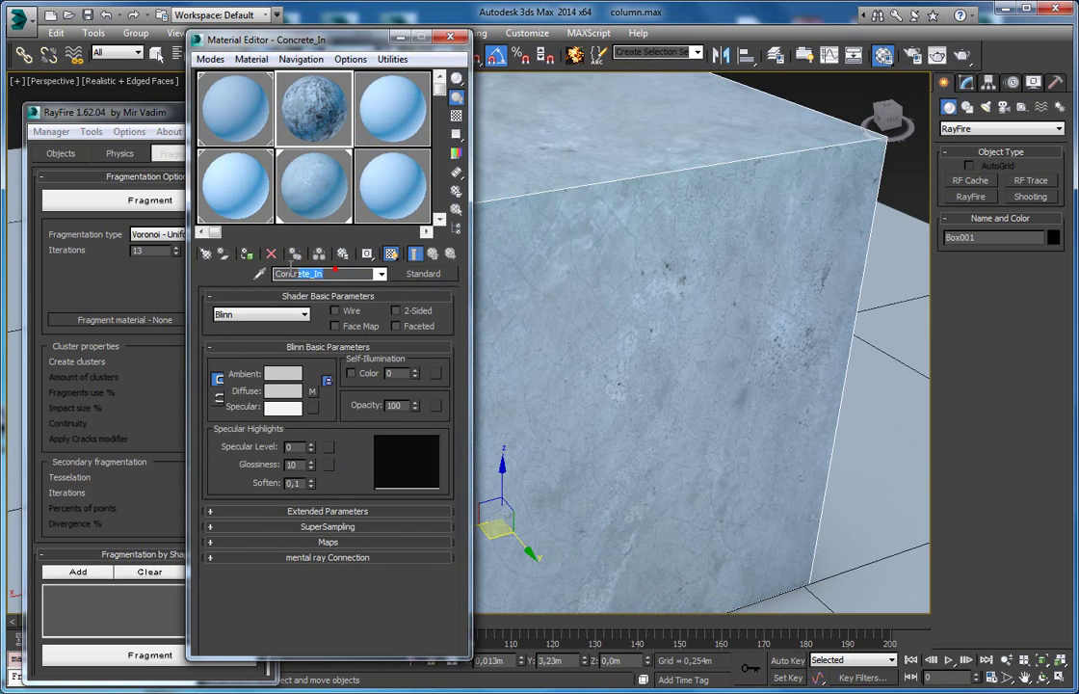
left_click(450, 37)
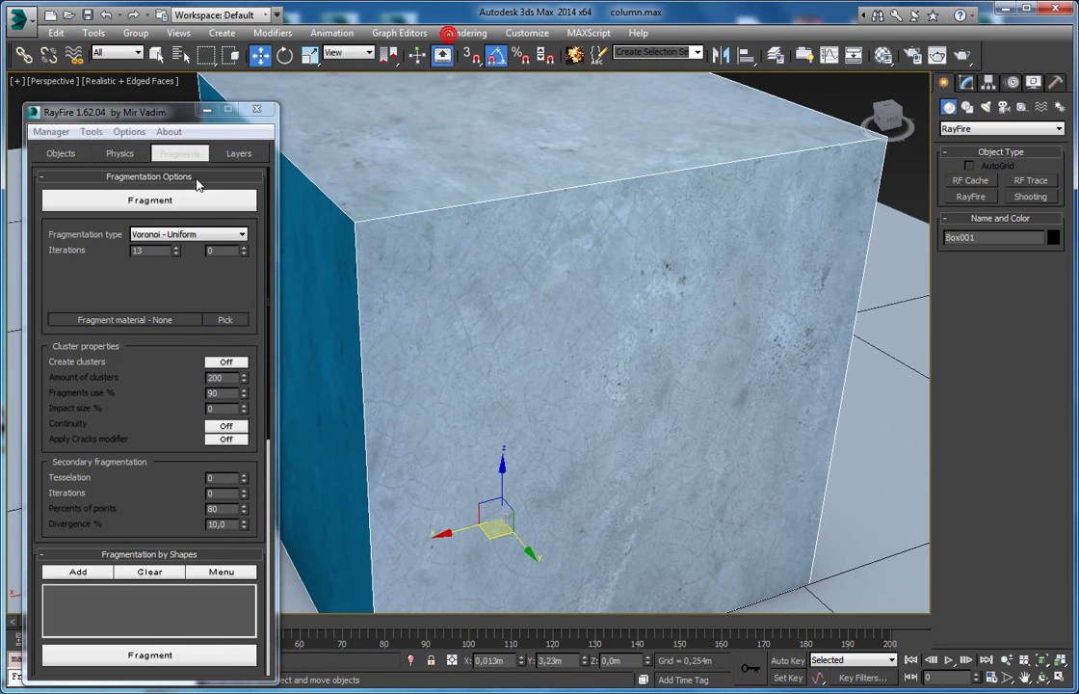
Set the fragment material to Concrete_In as an instance
left_click(133, 322)
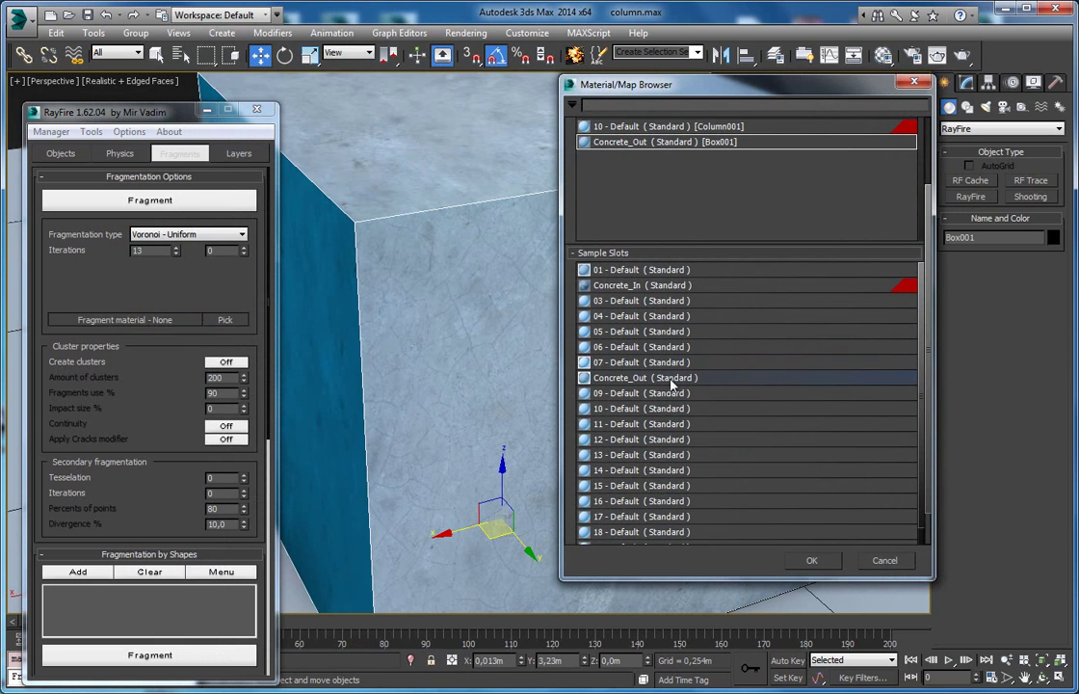
left_click(611, 286)
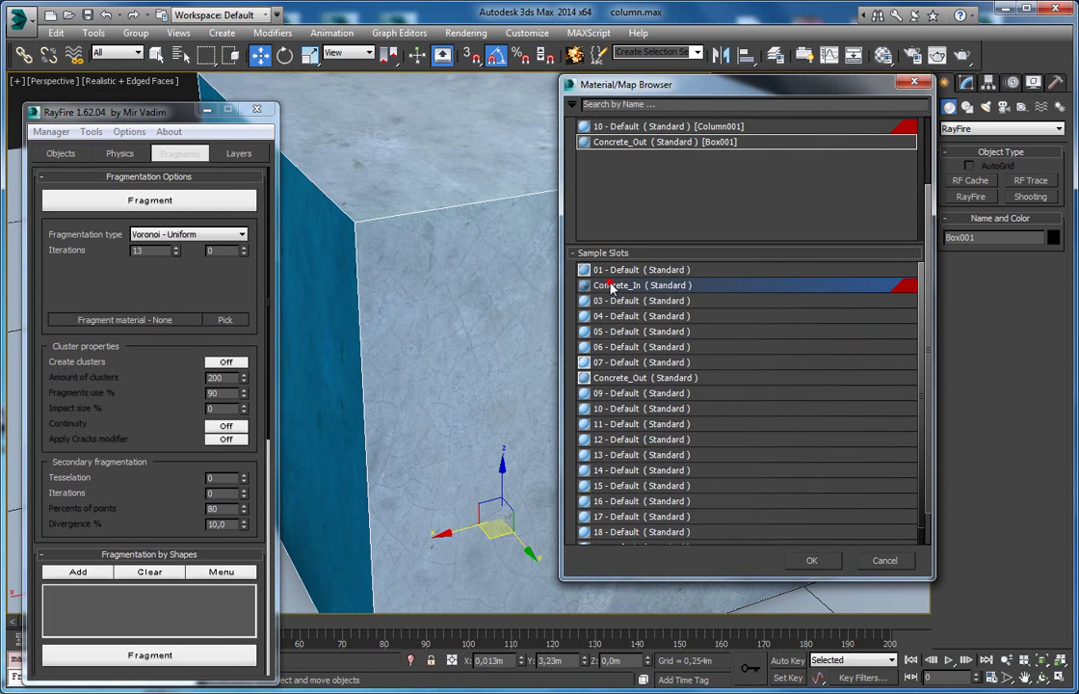
left_click(812, 560)
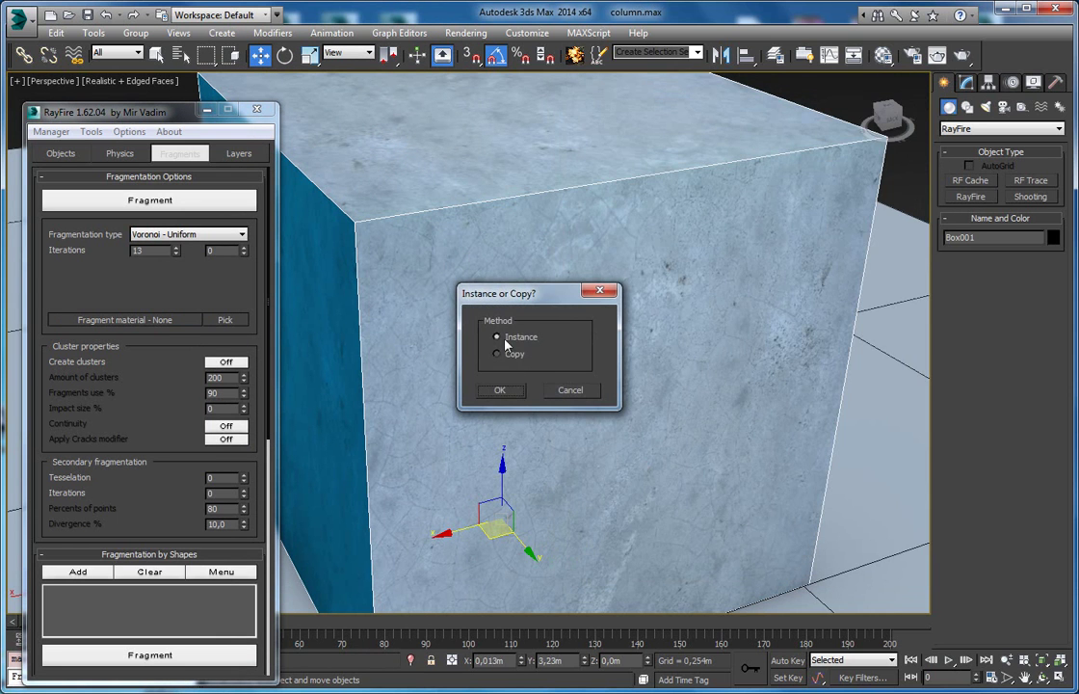
left_click(507, 395)
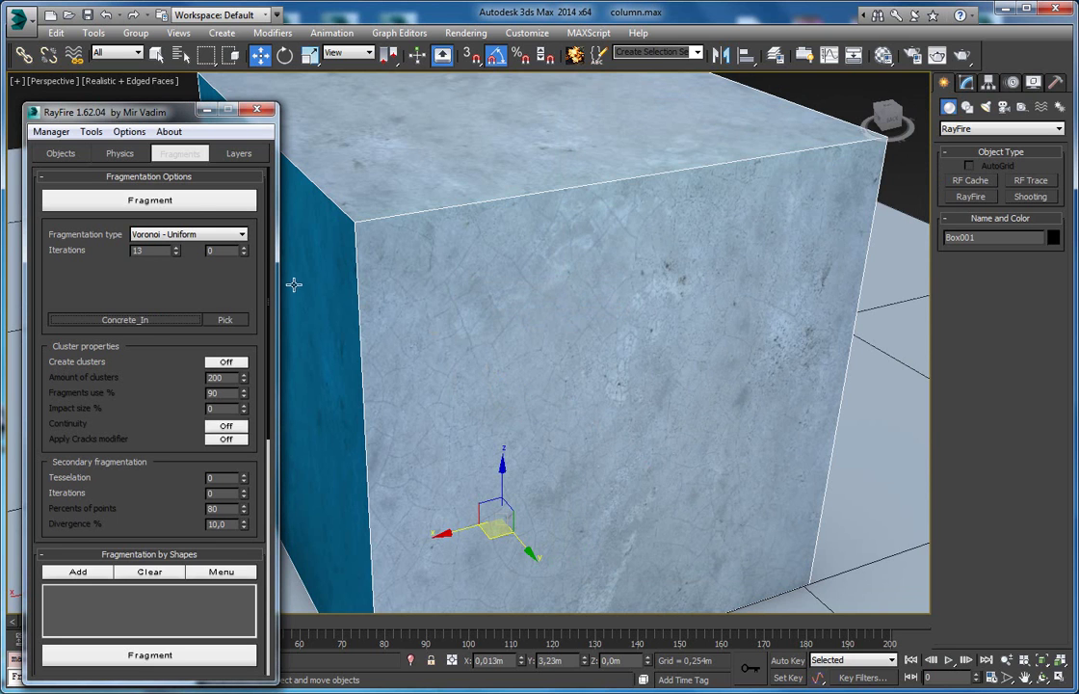
Fragment the box with Voronoi - Uniform and move an upper corner fragment out to about X -0.75, Y 3.99, Z 2.13 m
left_click(175, 204)
middle_click_drag(616, 215, 559, 328)
left_click(584, 317)
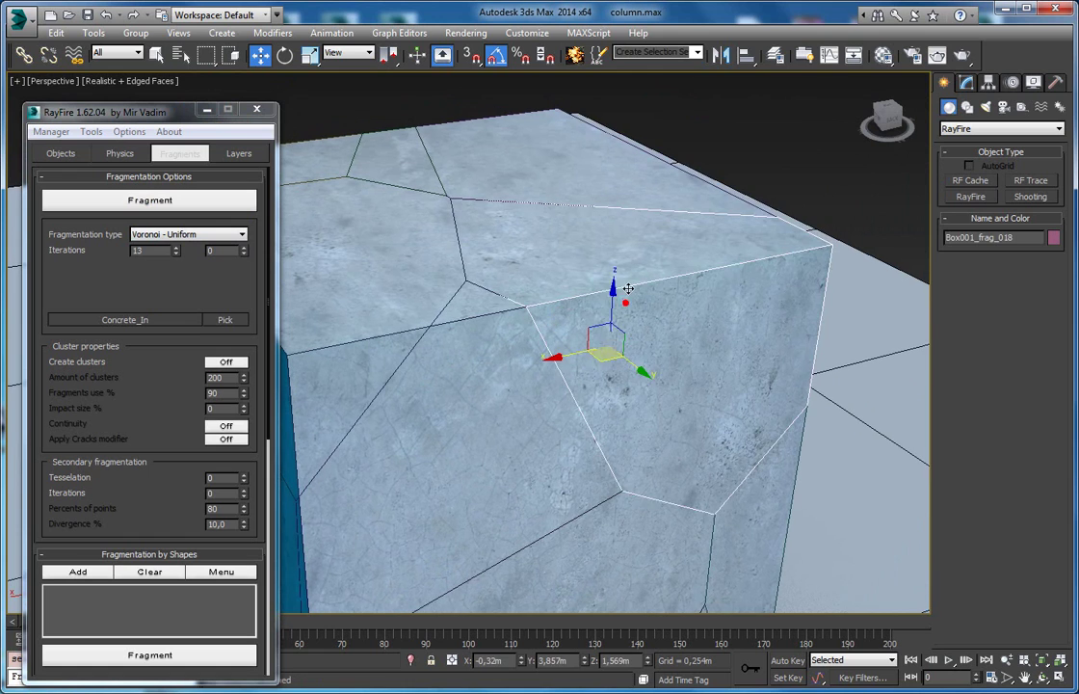
left_click_drag(617, 297, 616, 144)
middle_click_drag(536, 280, 605, 258, "alt")
middle_click_drag(605, 258, 581, 354)
left_click_drag(615, 333, 695, 305)
Examine the inner faces of the moved fragment and compare them with the Concrete_In material in the Material Editor
scroll(676, 314, "up", 3)
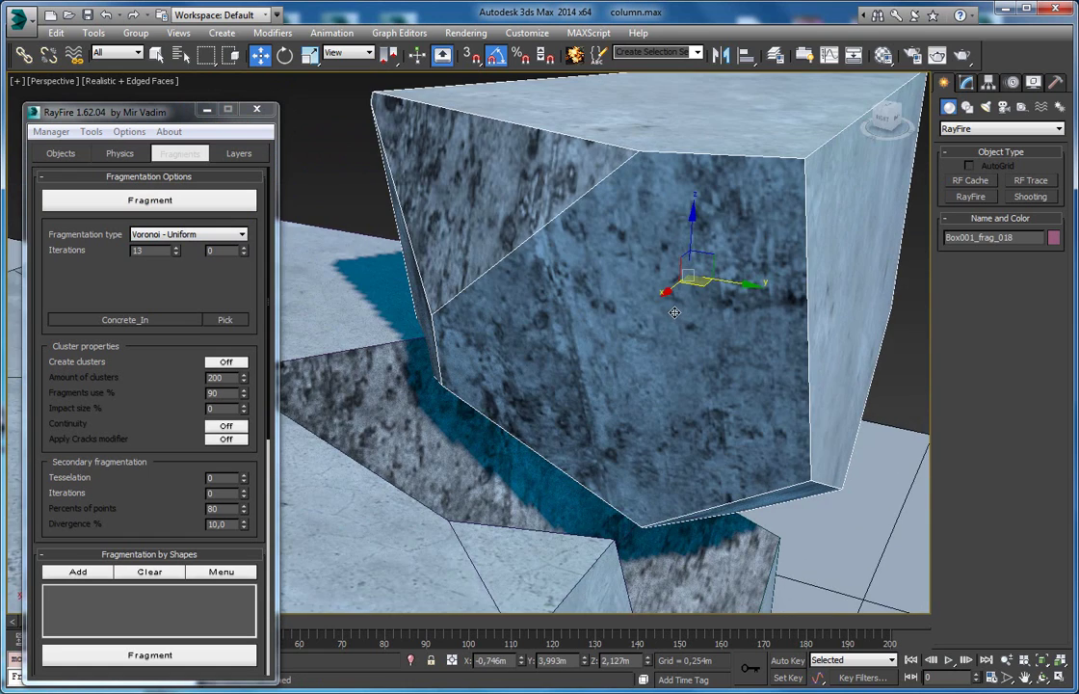
scroll(593, 307, "up", 2)
key("m")
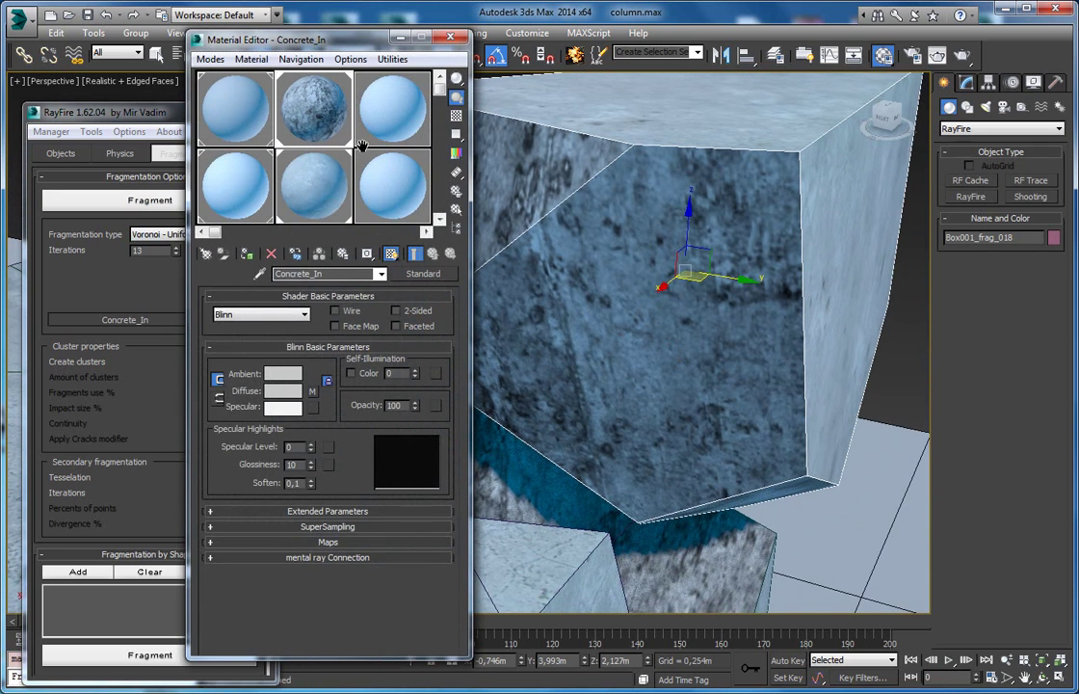
left_click_drag(329, 273, 227, 276)
left_click(450, 38)
middle_click_drag(530, 201, 480, 224, "alt")
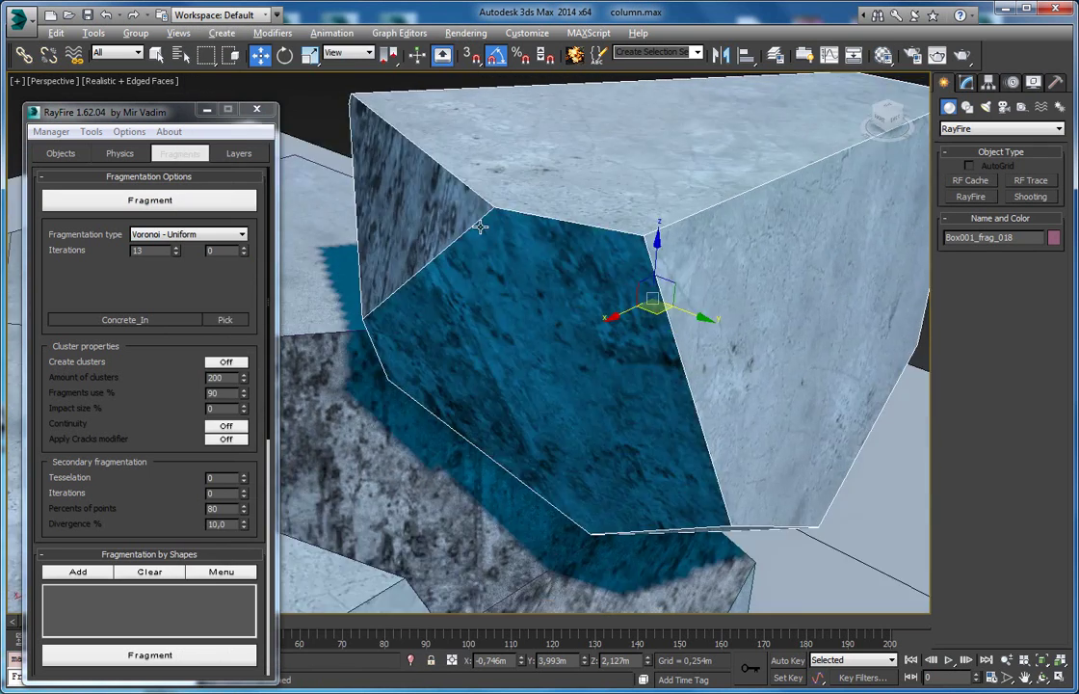
scroll(481, 225, "down", 3)
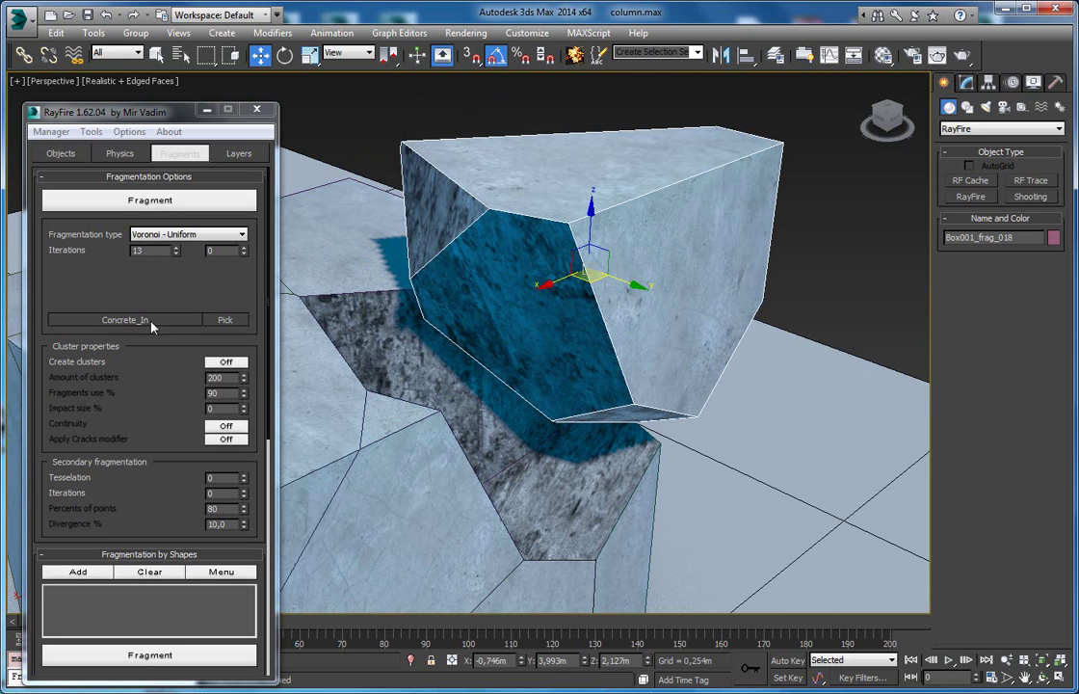
Delete the current fragments through RayFire's manager and reset the fragment material to None
left_click(51, 131)
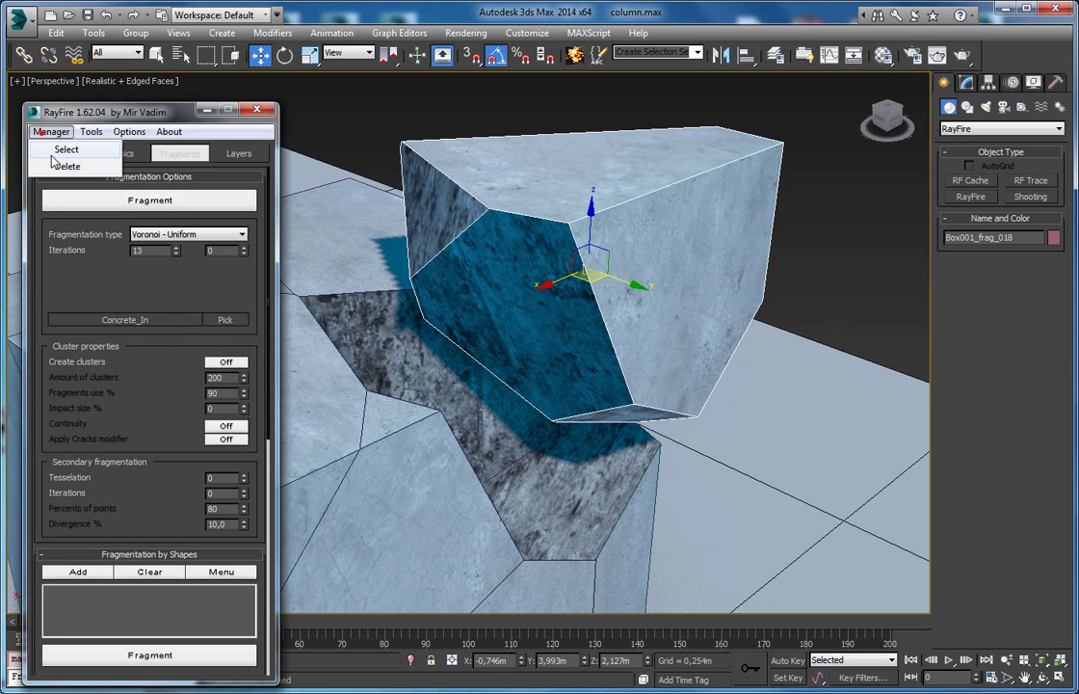
left_click(53, 164)
left_click(121, 322)
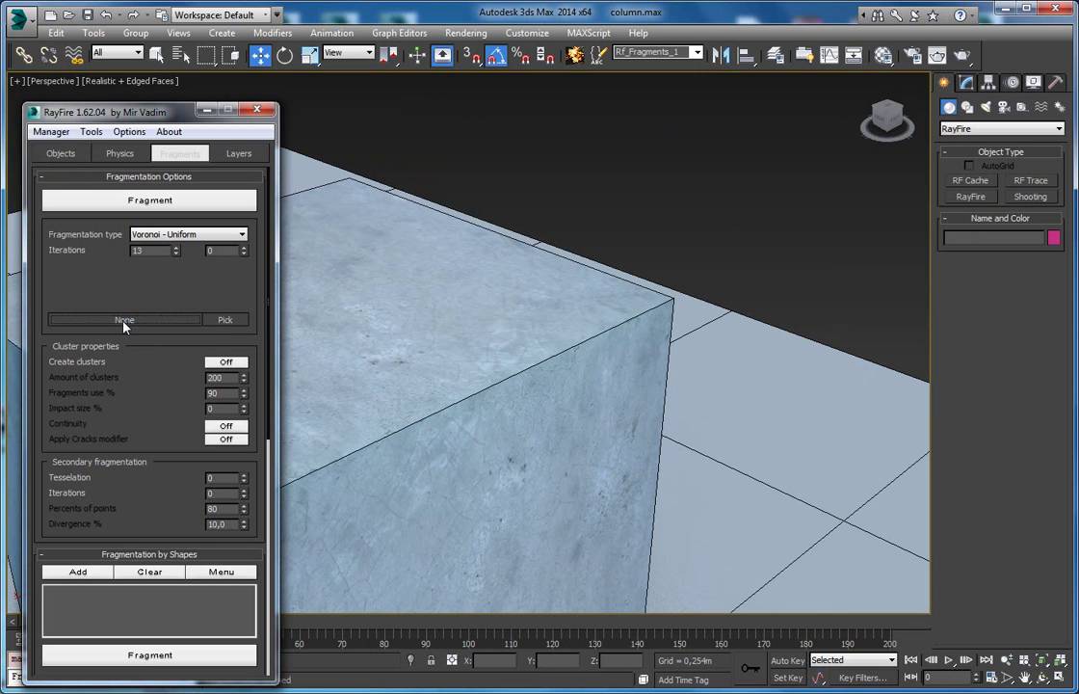
Fragment the box without a fragment material and move an upper fragment out to about X -0.75, Y 3.69, Z 2.29 m
left_click(128, 203)
left_click_drag(570, 280, 548, 251)
middle_click_drag(549, 251, 554, 338, "alt")
scroll(553, 337, "up", 3)
middle_click_drag(463, 456, 450, 283, "alt")
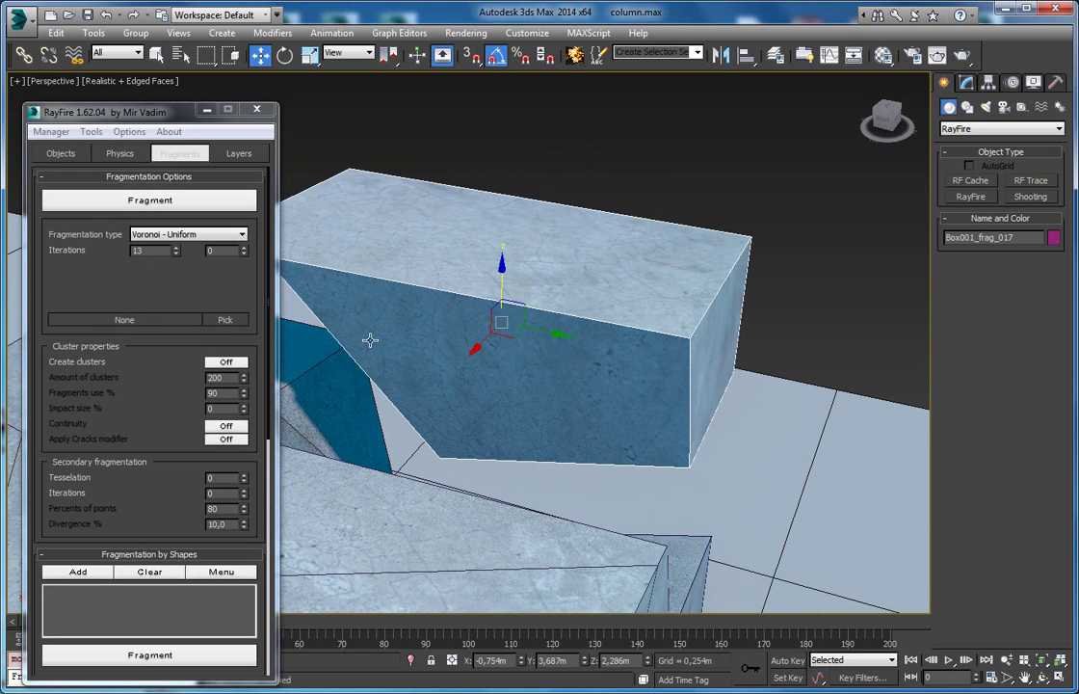
Create a small sphere on the ground beside the box and raise it to a height of about 1.09 m
scroll(739, 315, "down", 5)
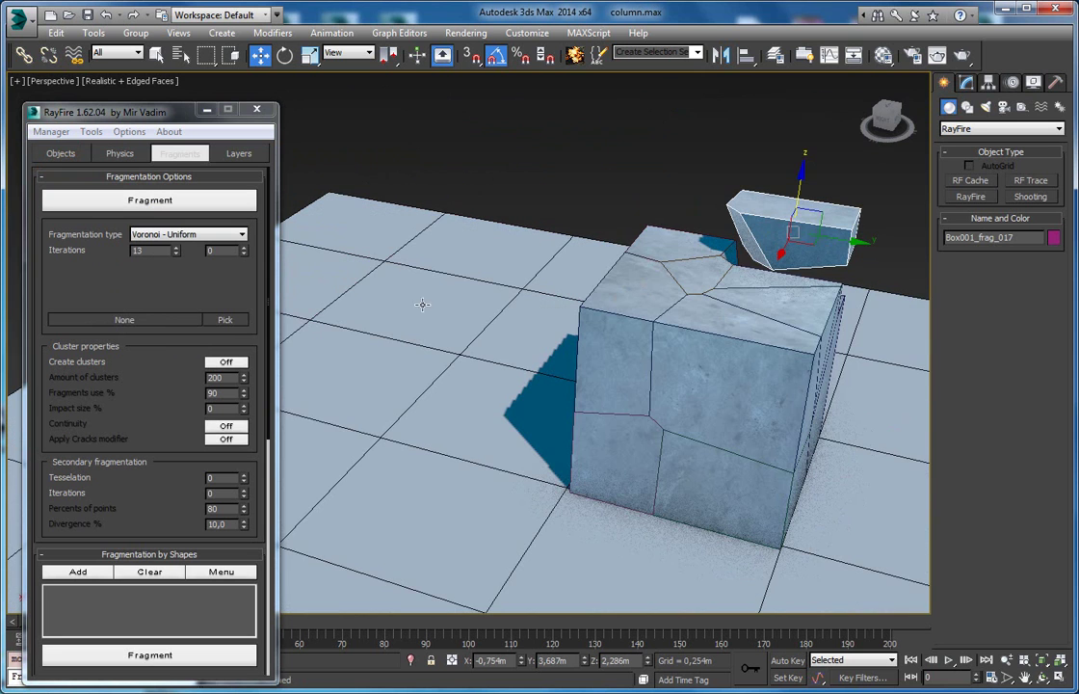
left_click(964, 129)
left_click(964, 139)
left_click(966, 195)
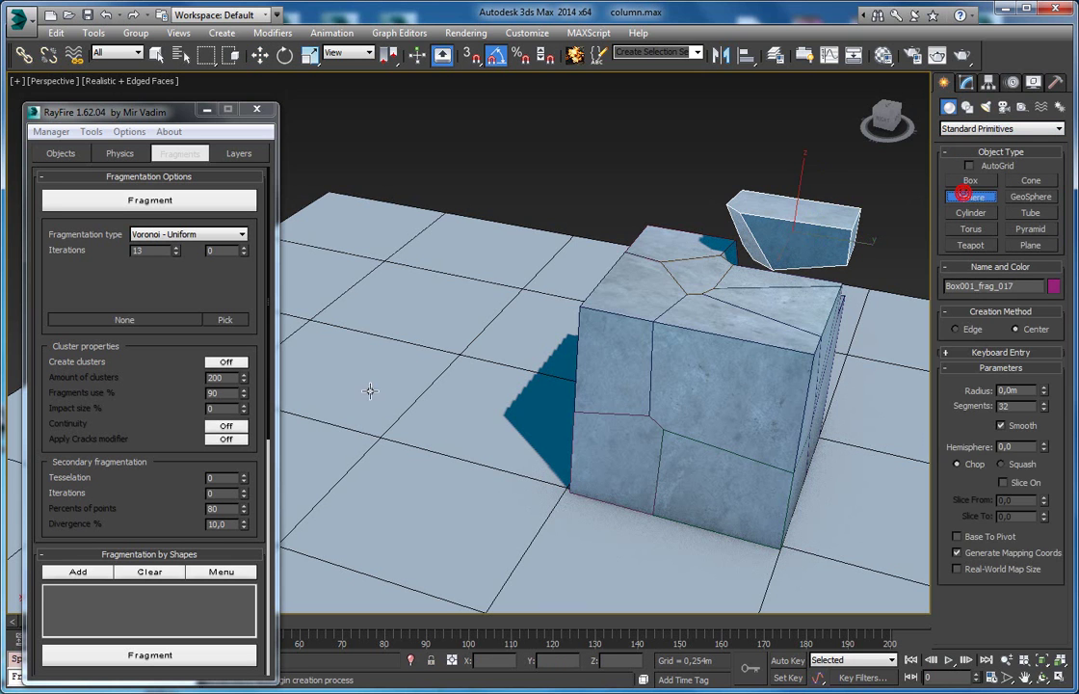
left_click_drag(355, 390, 370, 408)
right_click(366, 400)
left_click_drag(354, 357, 397, 265)
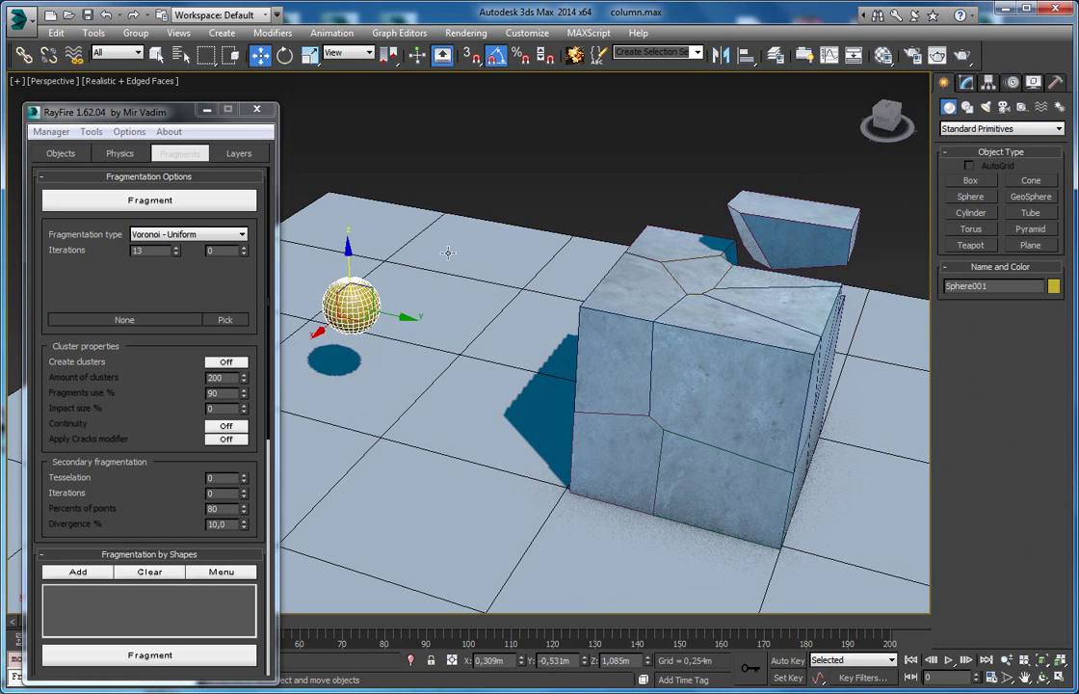
middle_click_drag(395, 218, 432, 225)
Assign the Concrete_In material to the sphere and turn off edged-faces display in the viewport
key("m")
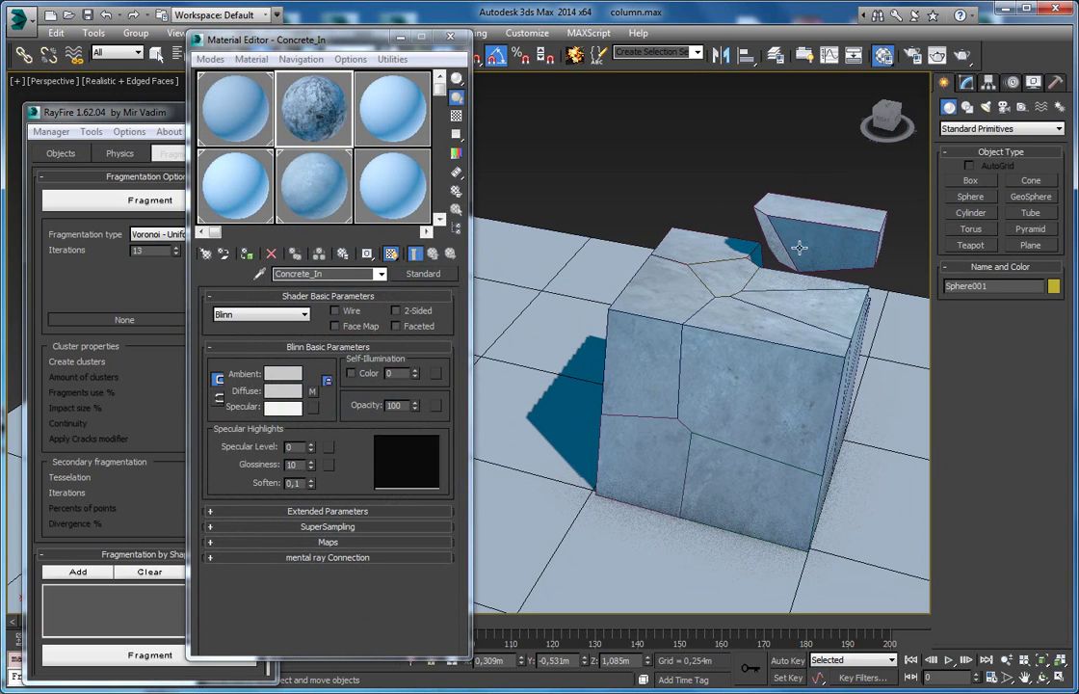
left_click(247, 253)
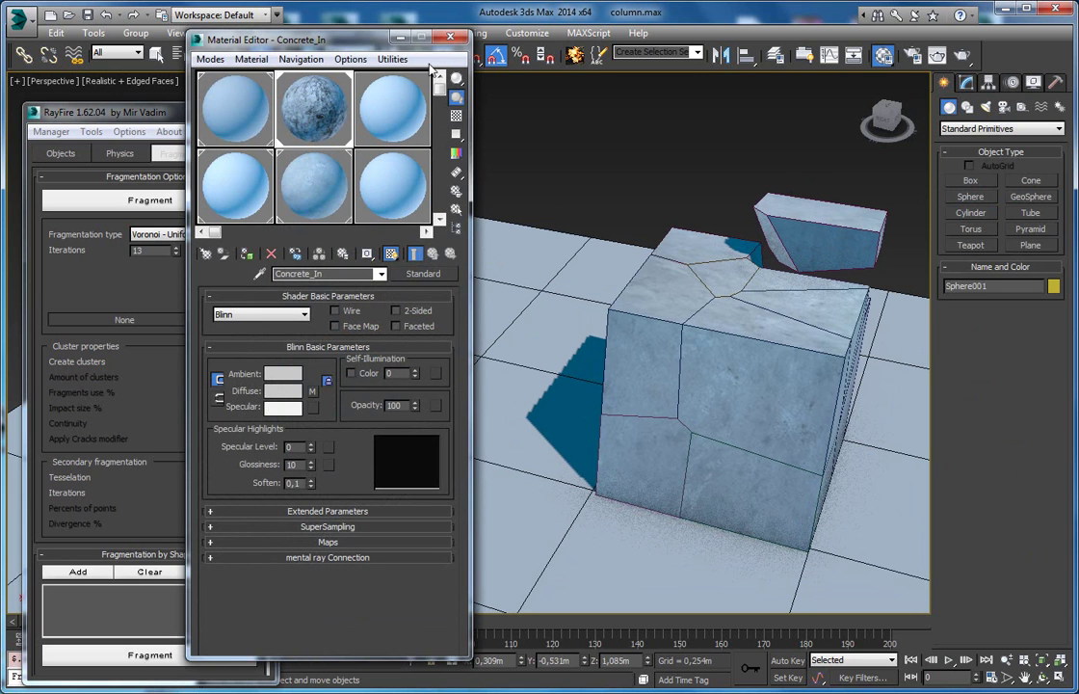
left_click(450, 40)
key("F4")
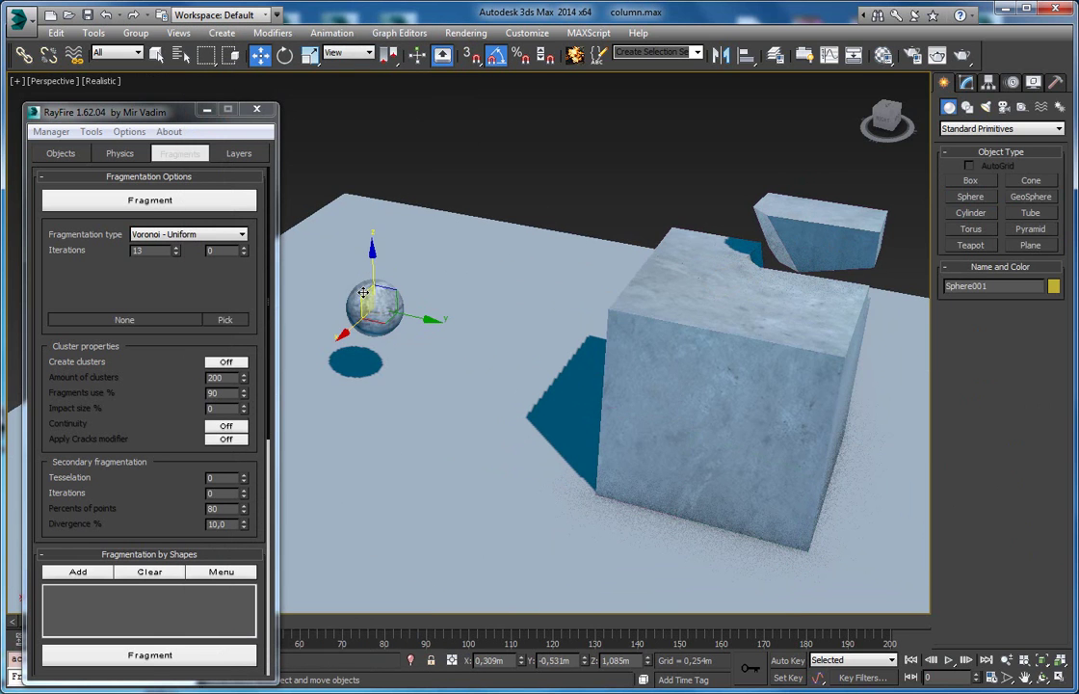
Set the RayFire fragment material to Concrete_In by picking it from the sphere
middle_click_drag(380, 295, 385, 296)
scroll(349, 309, "up", 5)
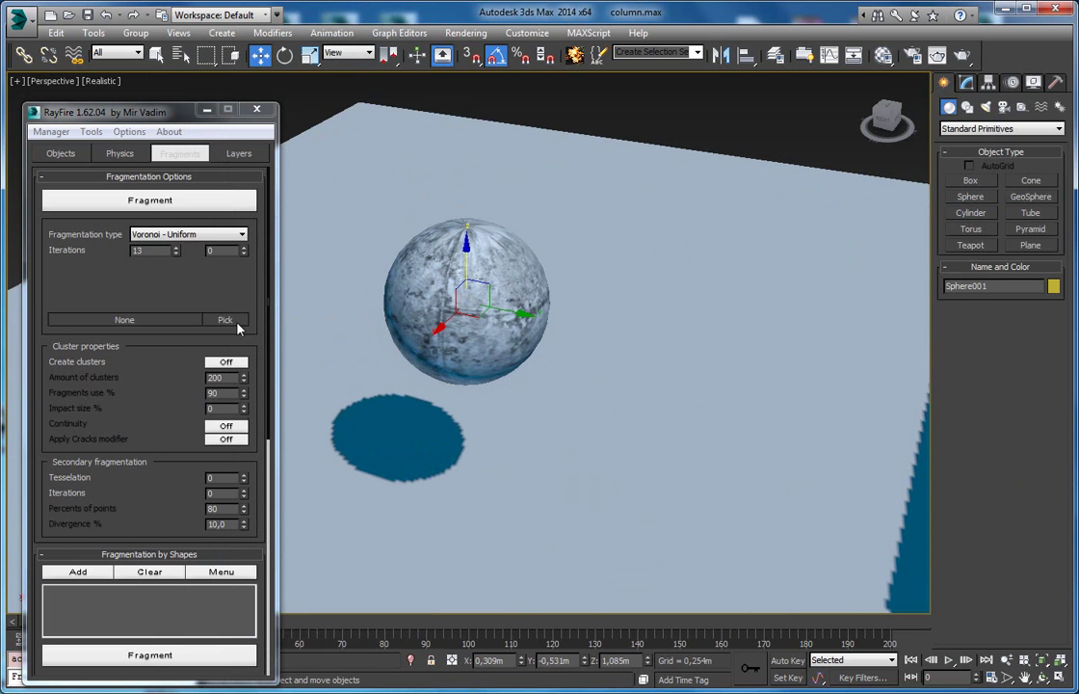
left_click(228, 321)
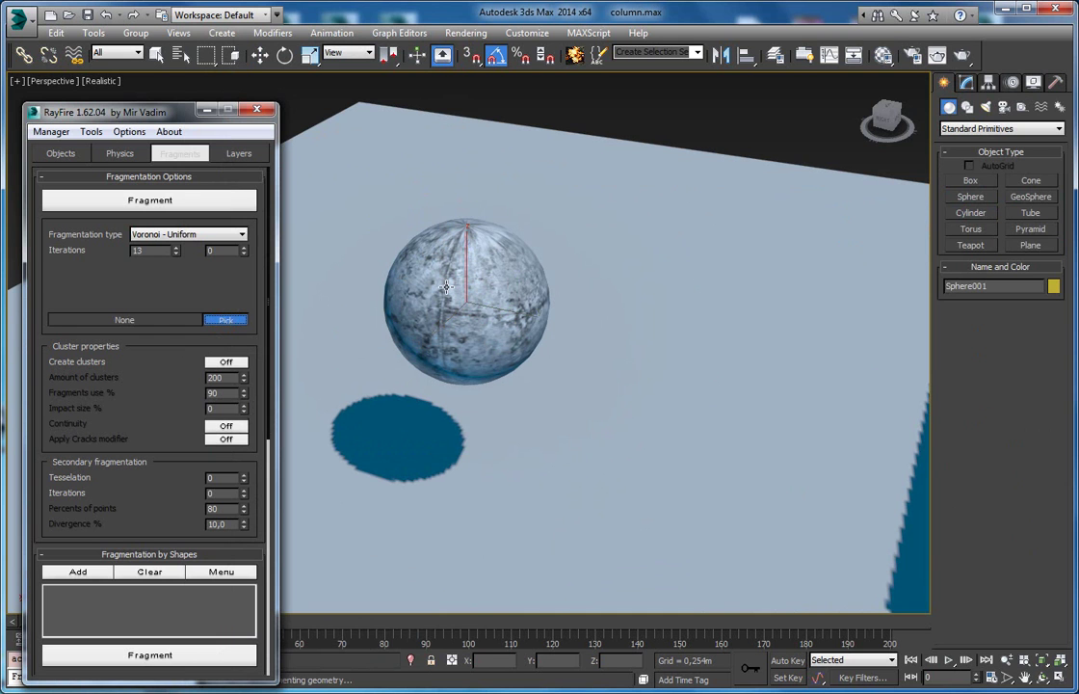
middle_click_drag(543, 273, 738, 288, "alt")
middle_click_drag(738, 288, 676, 368)
scroll(738, 313, "down", 5)
left_click(629, 320)
left_click_drag(645, 327, 577, 375, "alt")
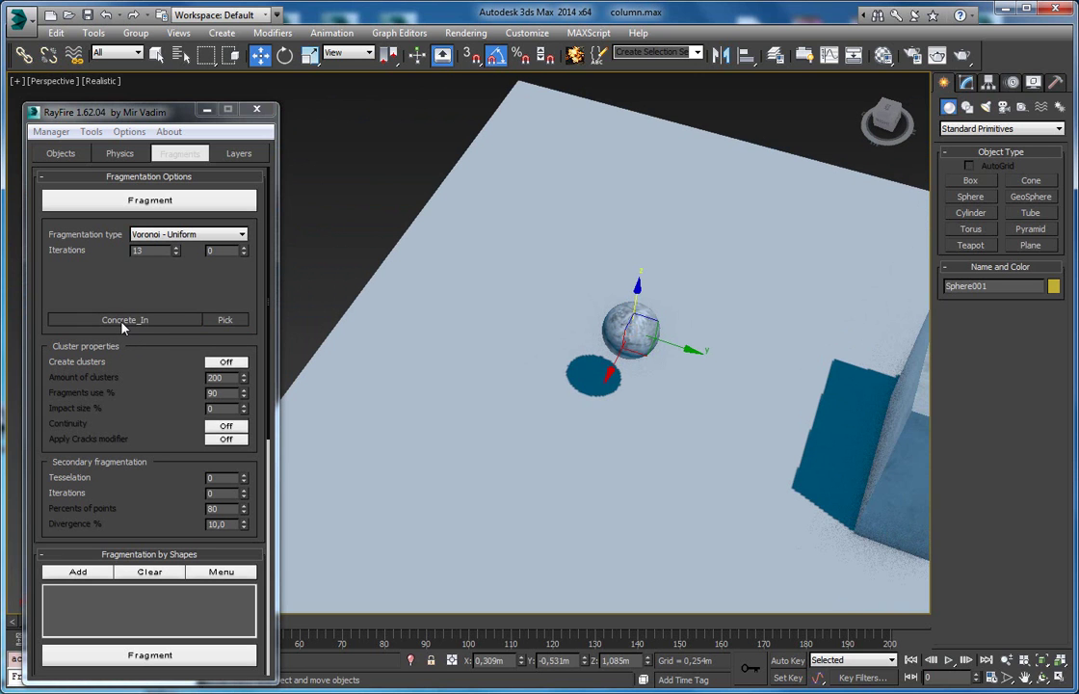
Delete the current fragments through RayFire's manager and fragment the box again with the Concrete_In inner material
middle_click_drag(860, 369, 309, 356)
middle_click_drag(526, 365, 490, 319)
scroll(491, 318, "up", 2)
left_click(44, 132)
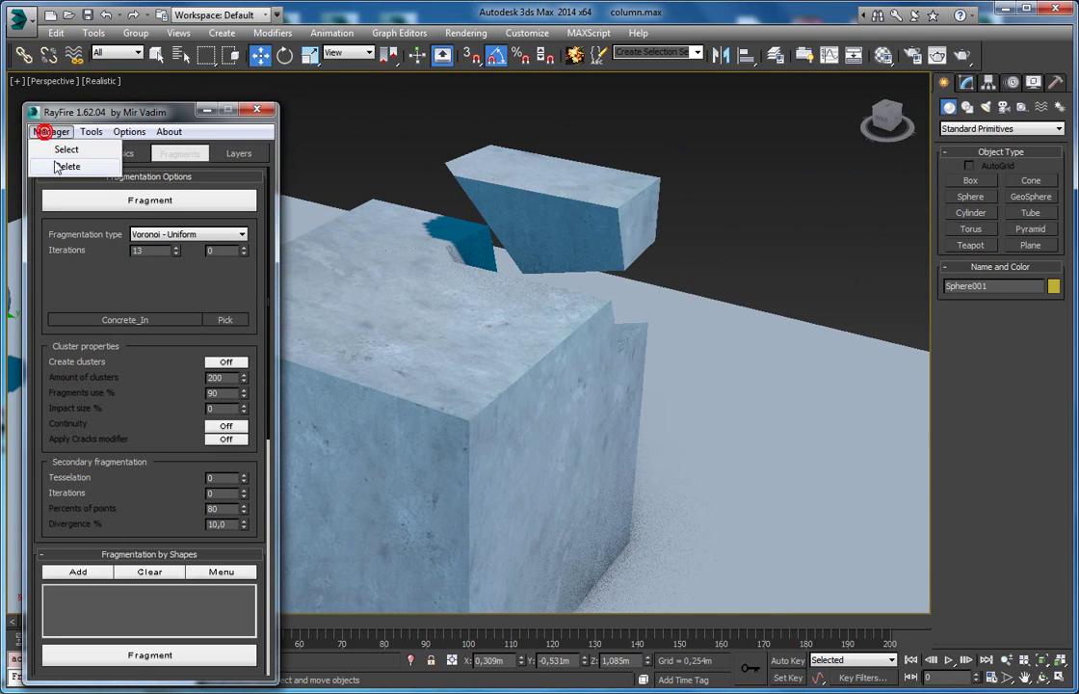
left_click(49, 159)
left_click(95, 201)
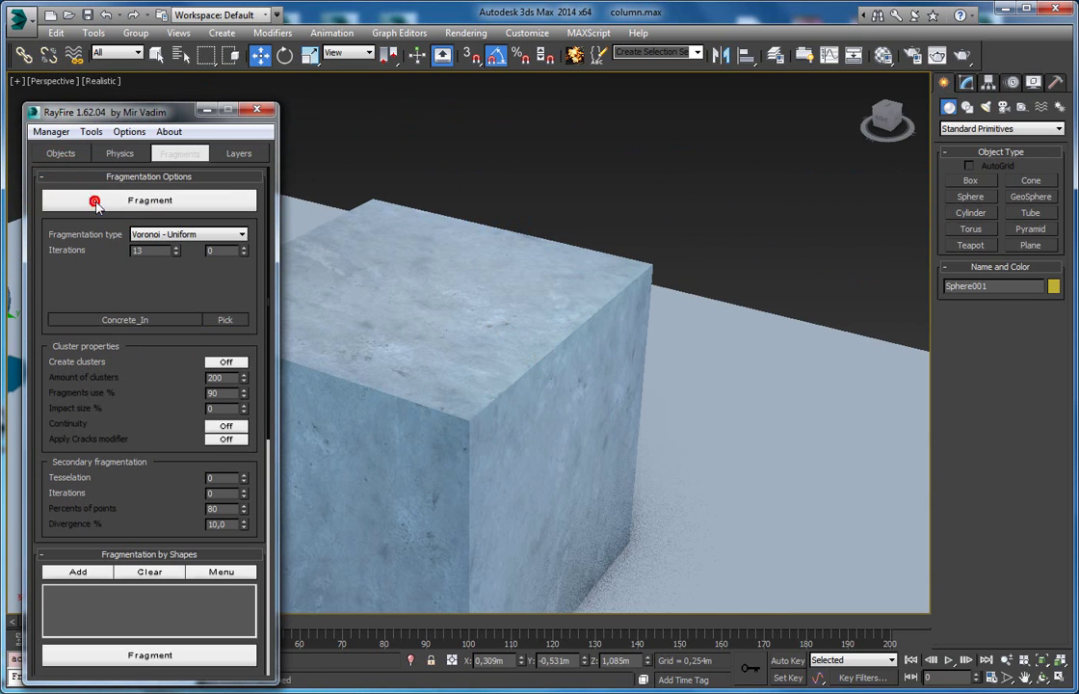
Move an upper corner fragment up and away from the box to about X -0.436, Y 4.936, Z 2.108 m
left_click(607, 284)
left_click_drag(537, 345, 537, 235)
middle_click_drag(498, 291, 554, 281, "alt")
left_click_drag(556, 274, 749, 245)
middle_click_drag(744, 252, 562, 261, "alt")
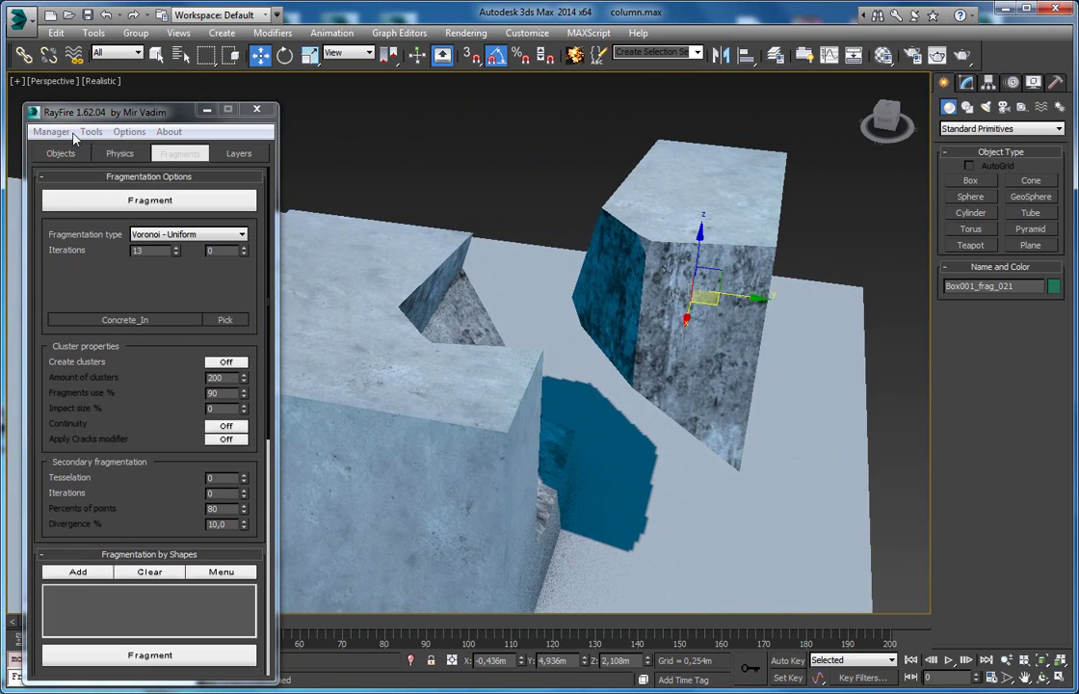
Delete the fragments through RayFire's manager, then select the original box and display edged faces in the viewport
left_click(73, 132)
left_click(50, 164)
key("F3")
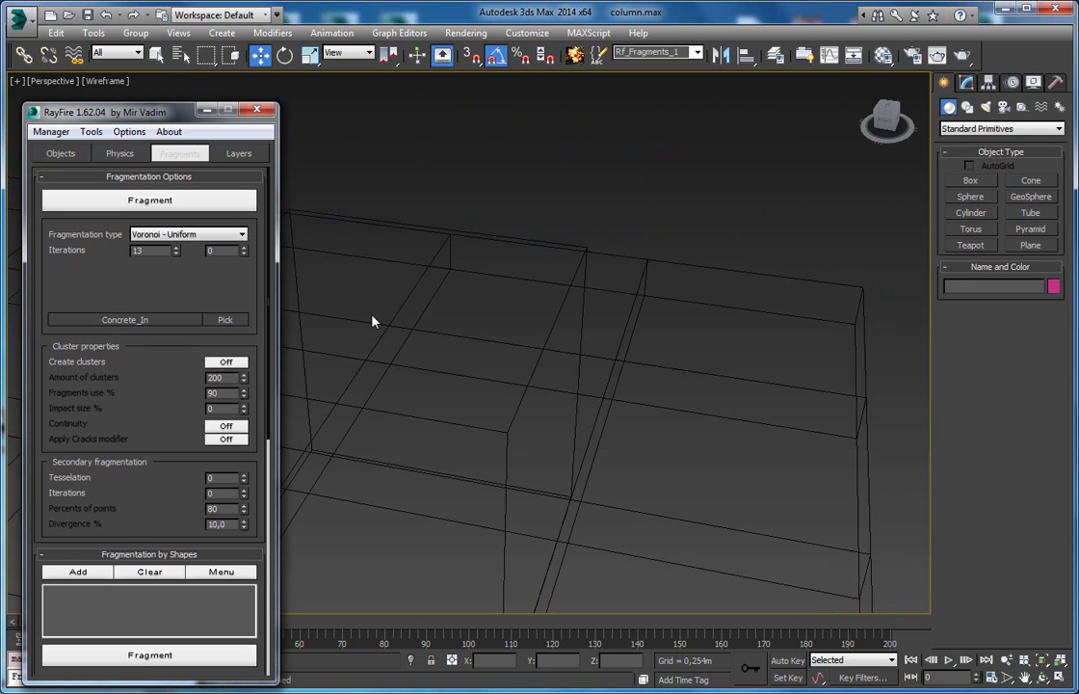
left_click(388, 321)
key("F3")
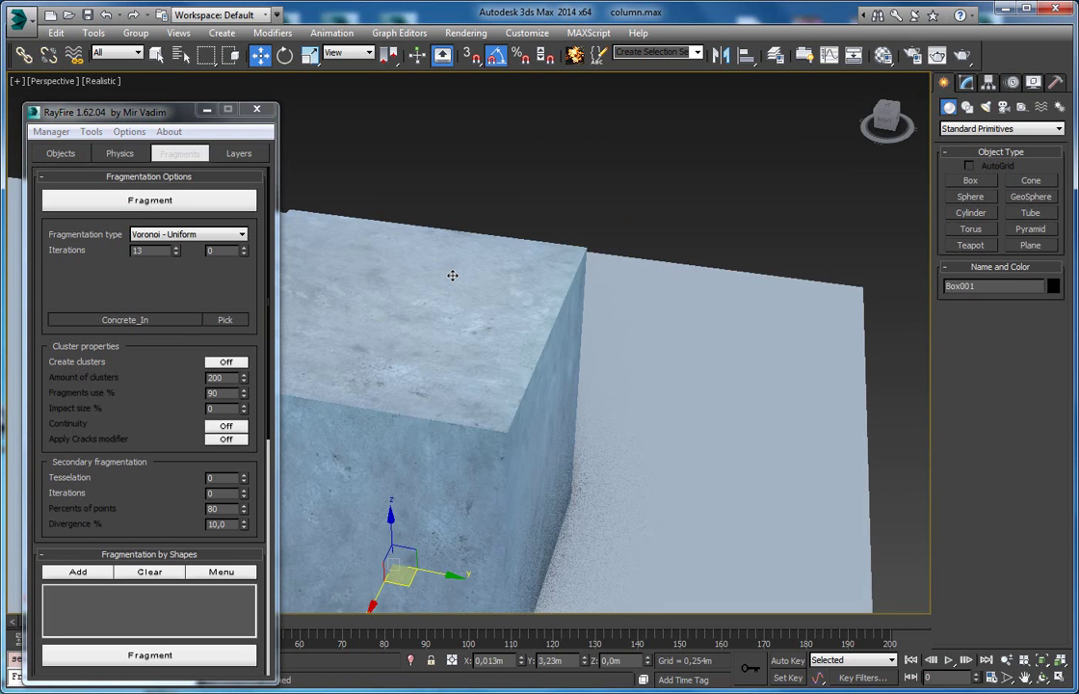
key("F4")
Add a RayFire Fragmenter modifier to the box and fragment it with the modifier
left_click(966, 82)
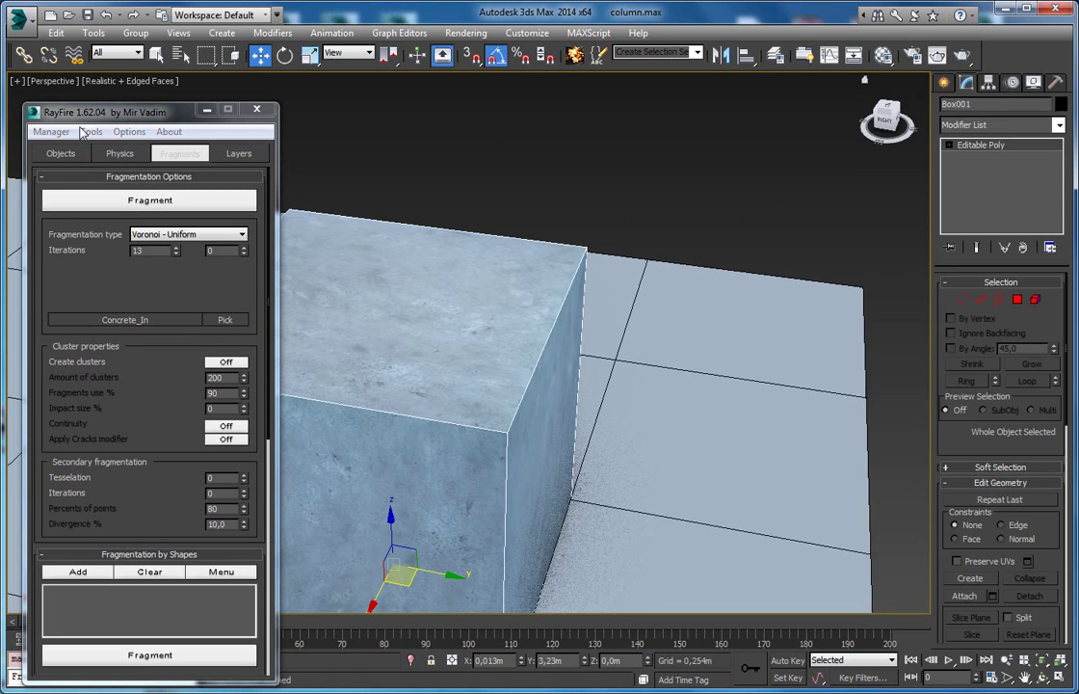
left_click(178, 155)
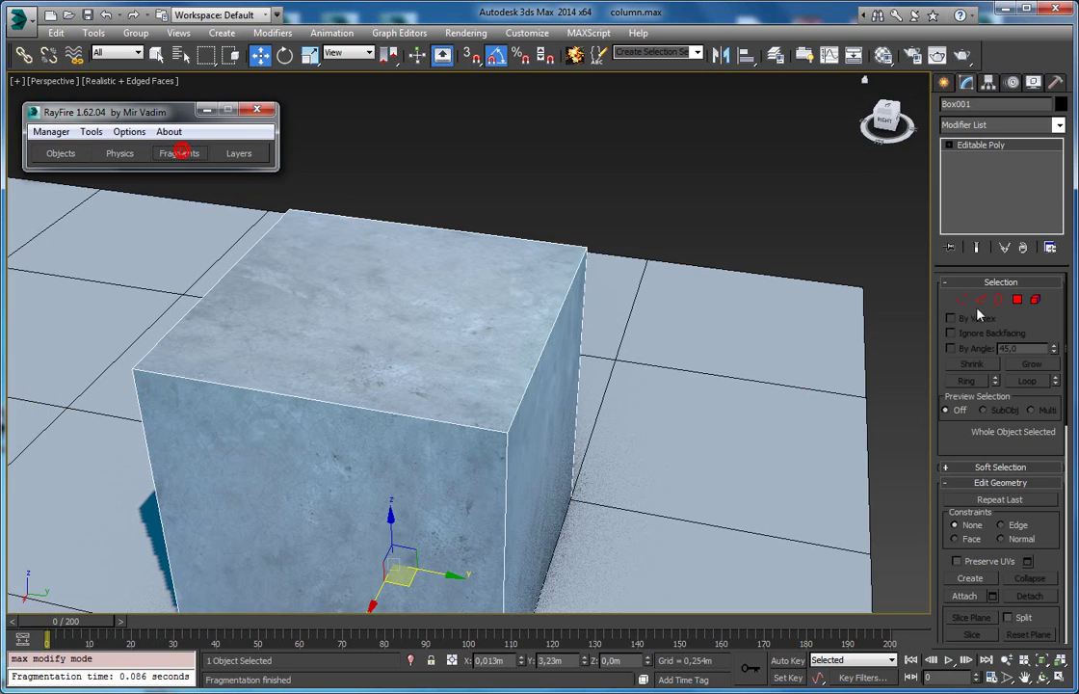
left_click(1058, 125)
left_click_drag(1057, 202, 1057, 495)
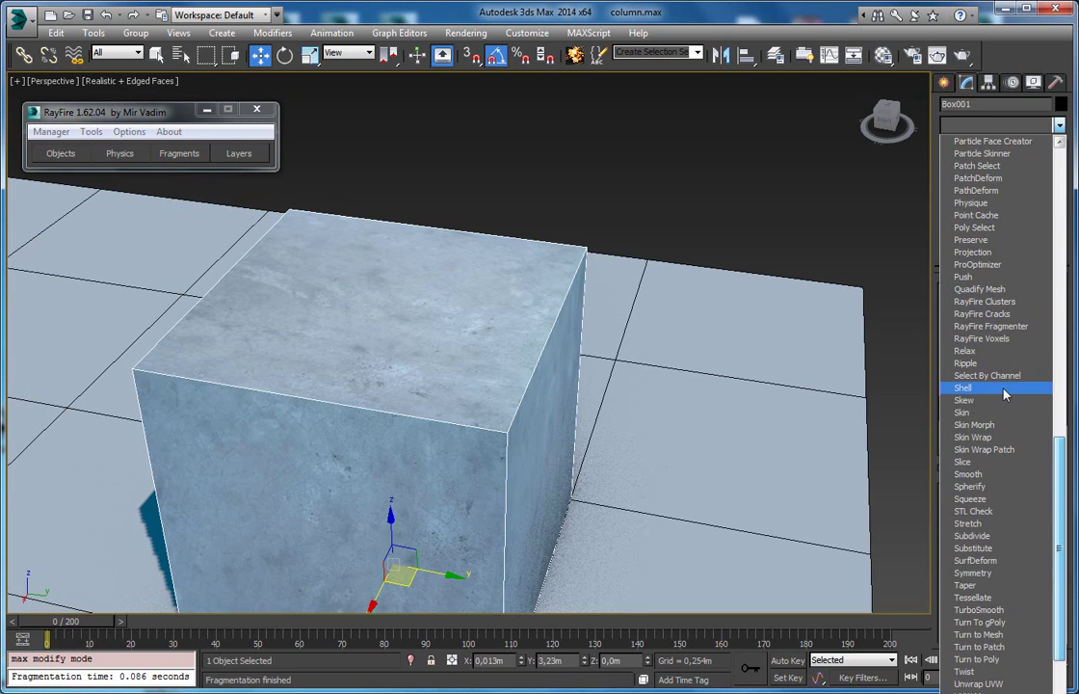
left_click(975, 327)
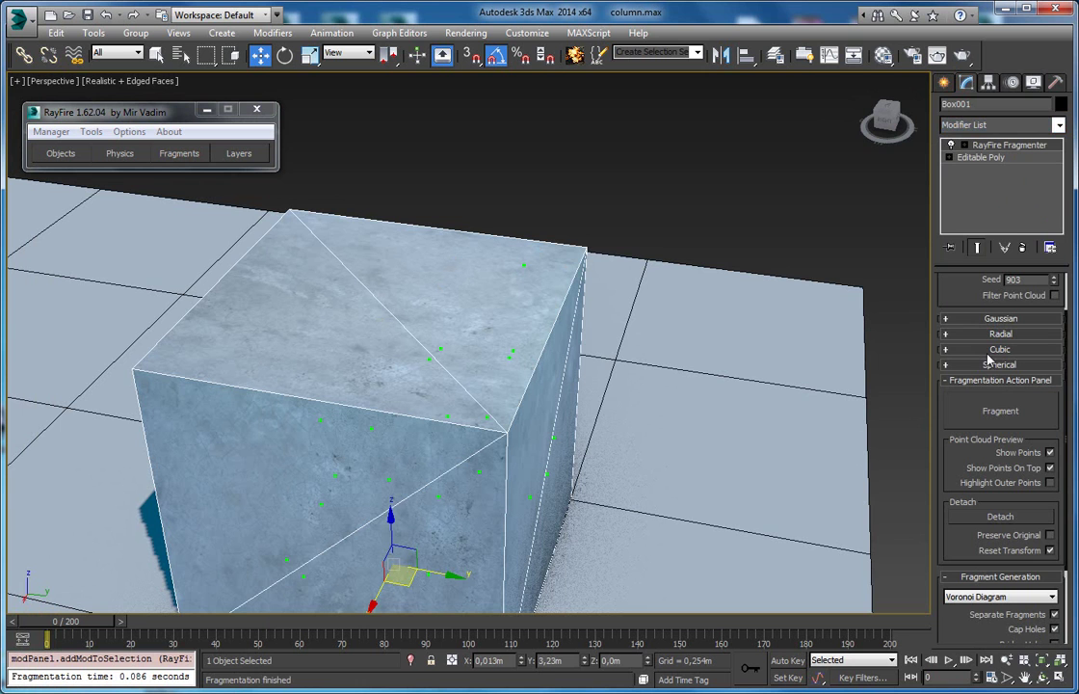
left_click(990, 413)
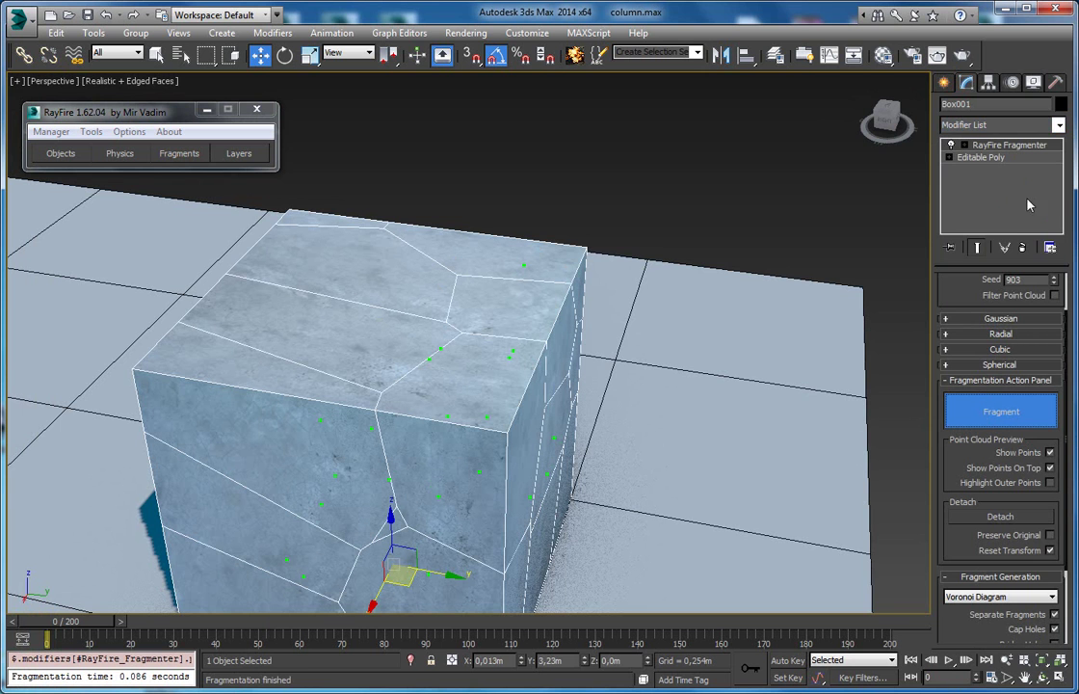
Add an Edit Poly modifier above the RayFire Fragmenter and switch it to element selection
left_click(1058, 125)
left_click_drag(1059, 176, 1053, 259)
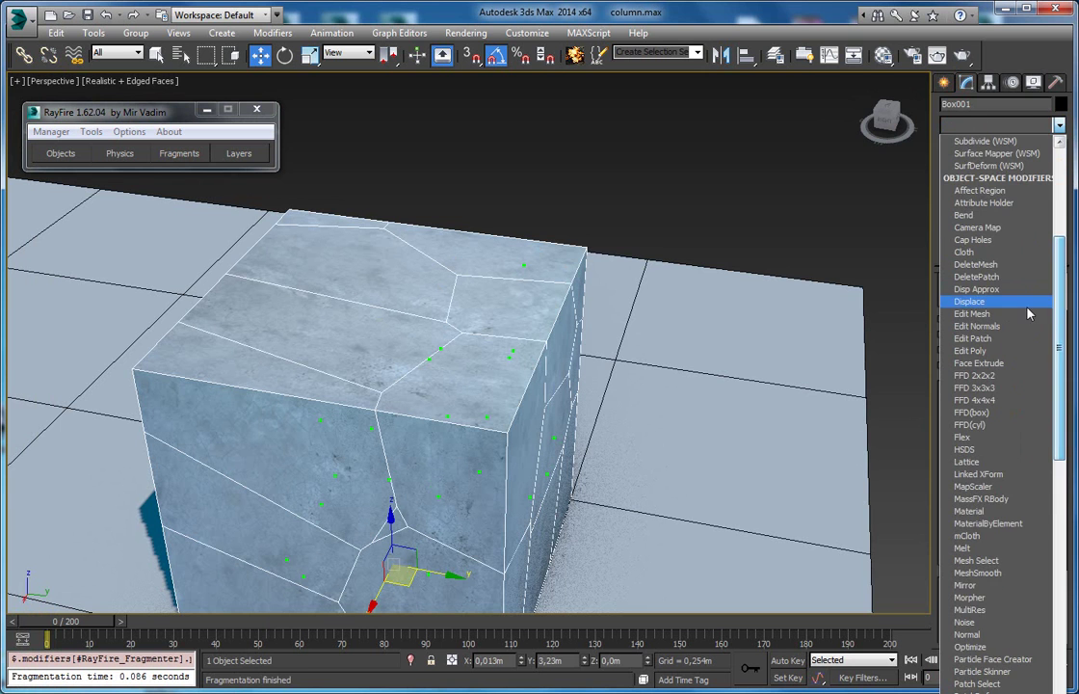
left_click(1009, 352)
left_click(1029, 408)
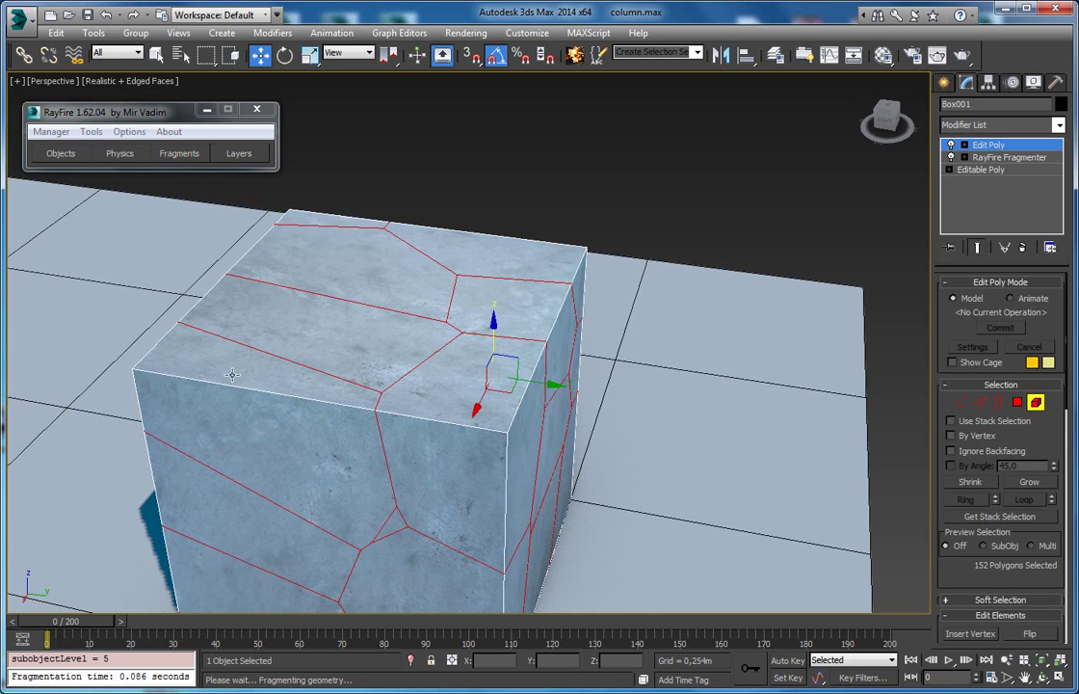
Select the two adjoining upper front fragments of the box and move them up and away to expose the inner faces
left_click(205, 328)
left_click(275, 318, "ctrl")
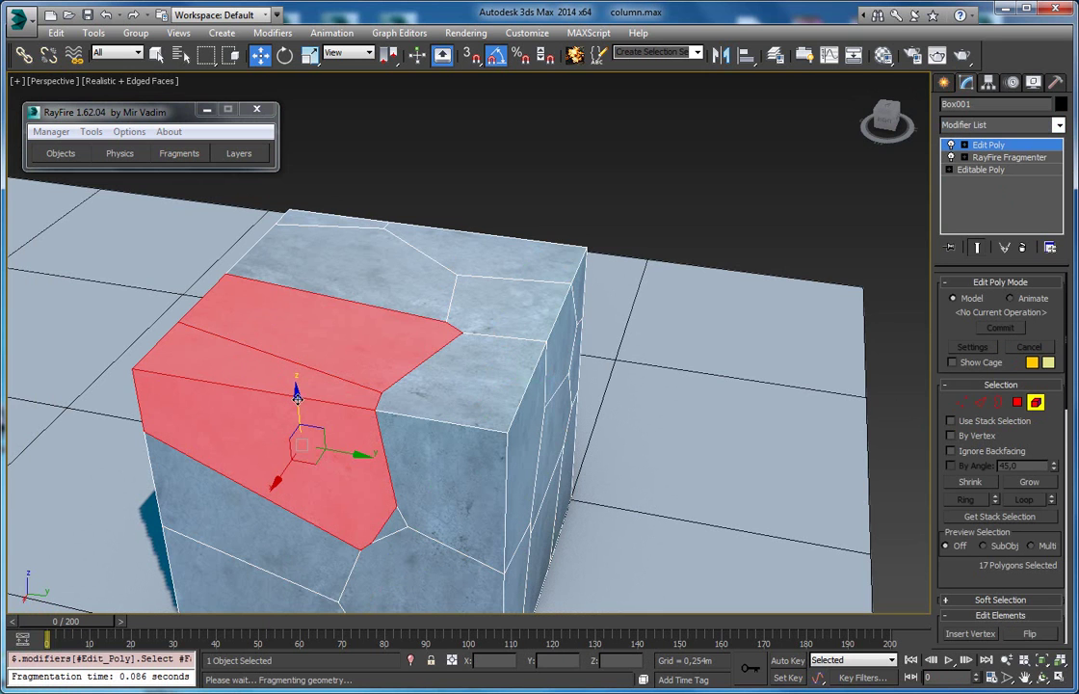
left_click_drag(259, 348, 344, 205)
middle_click_drag(344, 206, 399, 276, "alt")
left_click_drag(351, 319, 350, 263)
left_click_drag(374, 309, 215, 283)
left_click(628, 215)
Assign Concrete_In from the sample slots as the inner material in the RayFire Fragmenter modifier, accepting the topology warning with Hold/Yes
left_click(994, 157)
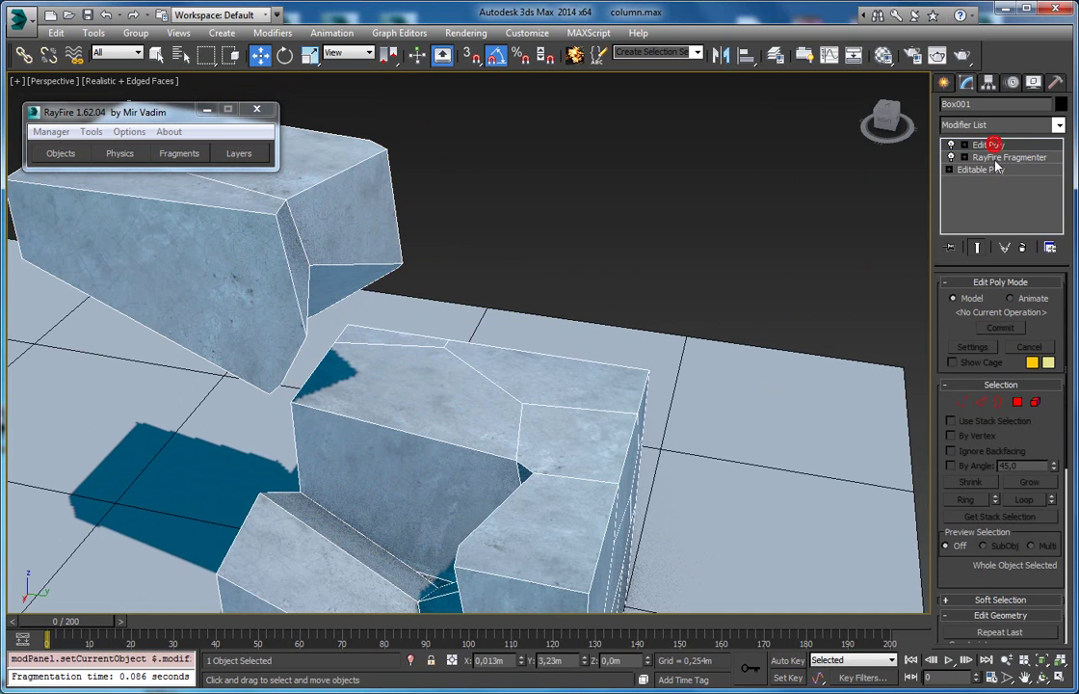
left_click(563, 397)
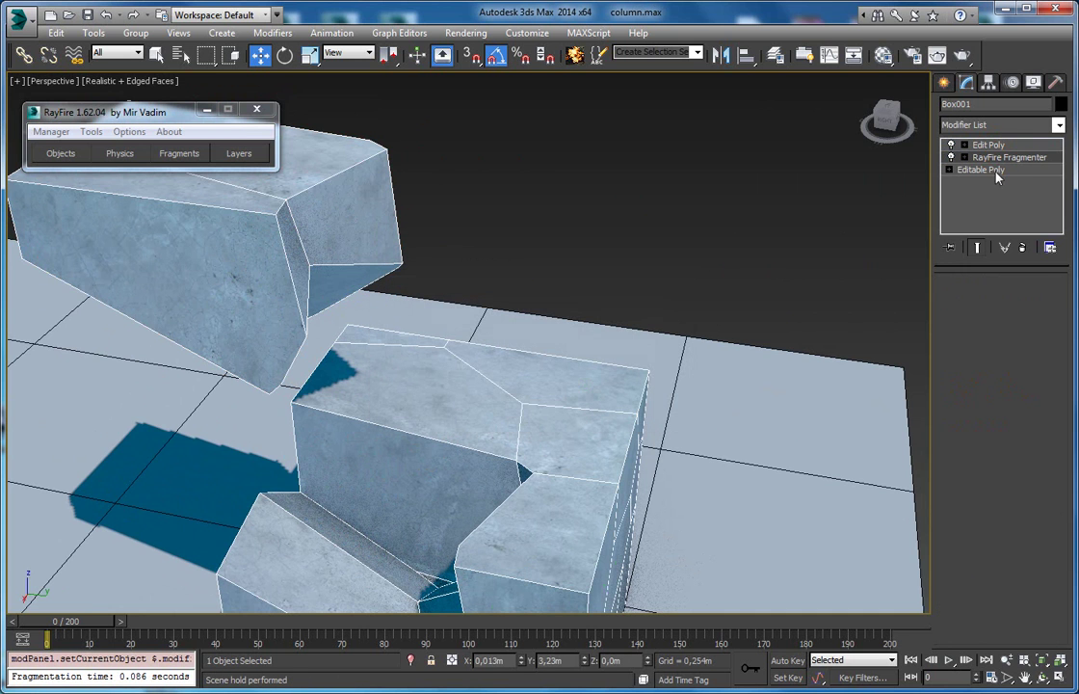
left_click_drag(944, 468, 954, 275)
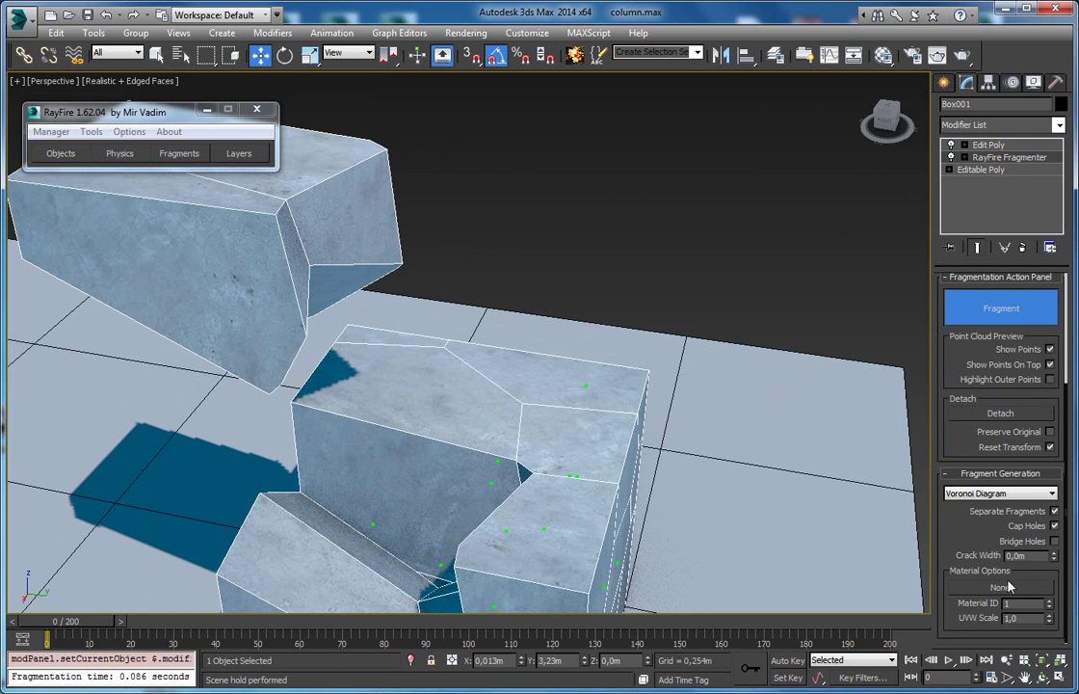
middle_click_drag(125, 356, 182, 241)
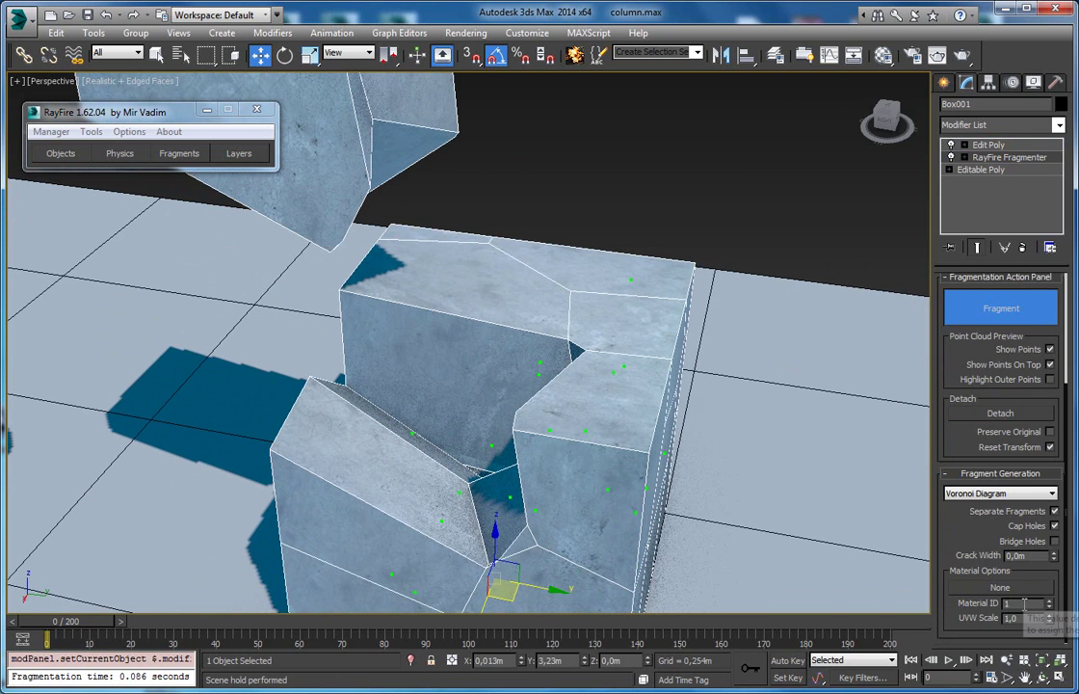
left_click(1020, 605)
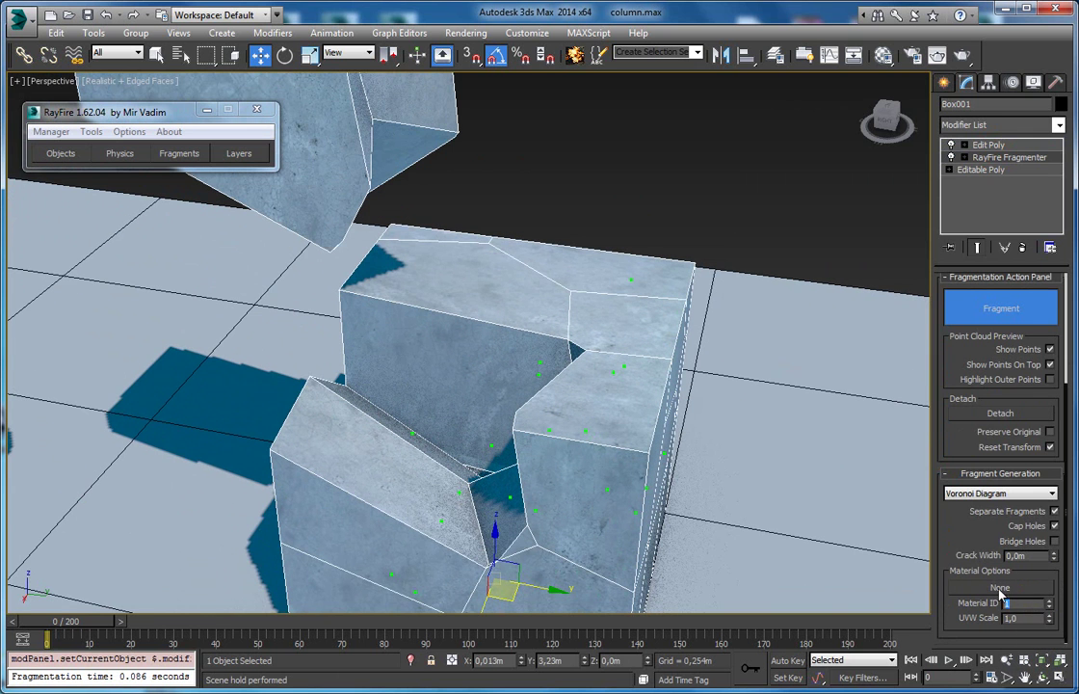
scroll(477, 358, "up", 6)
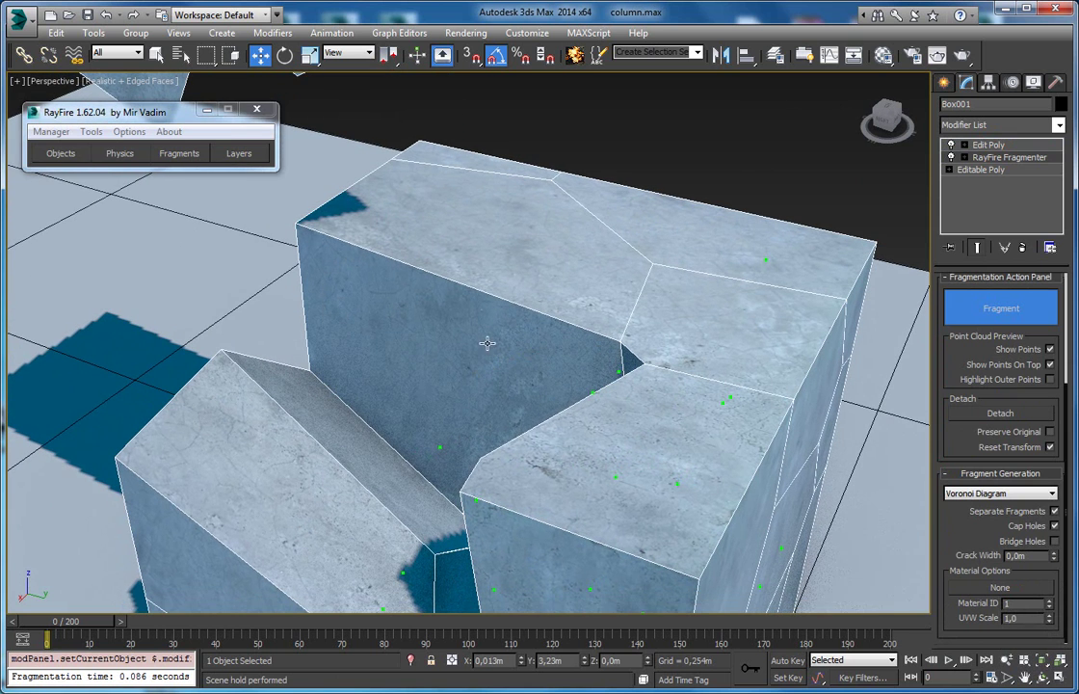
left_click(1002, 588)
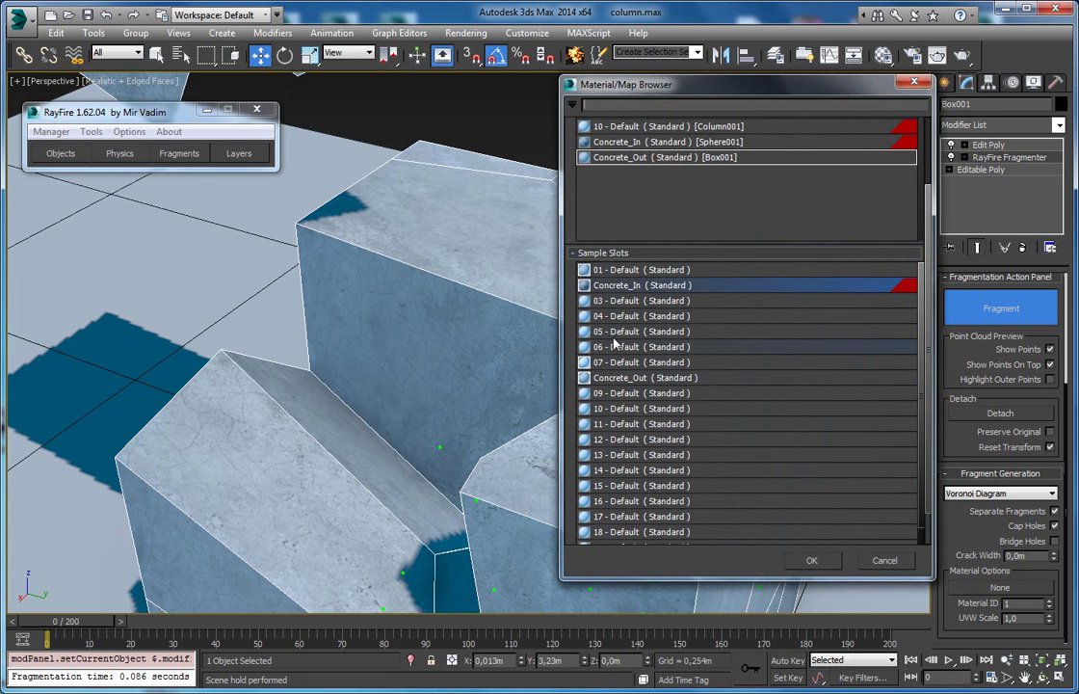
left_click(611, 288)
left_click(808, 565)
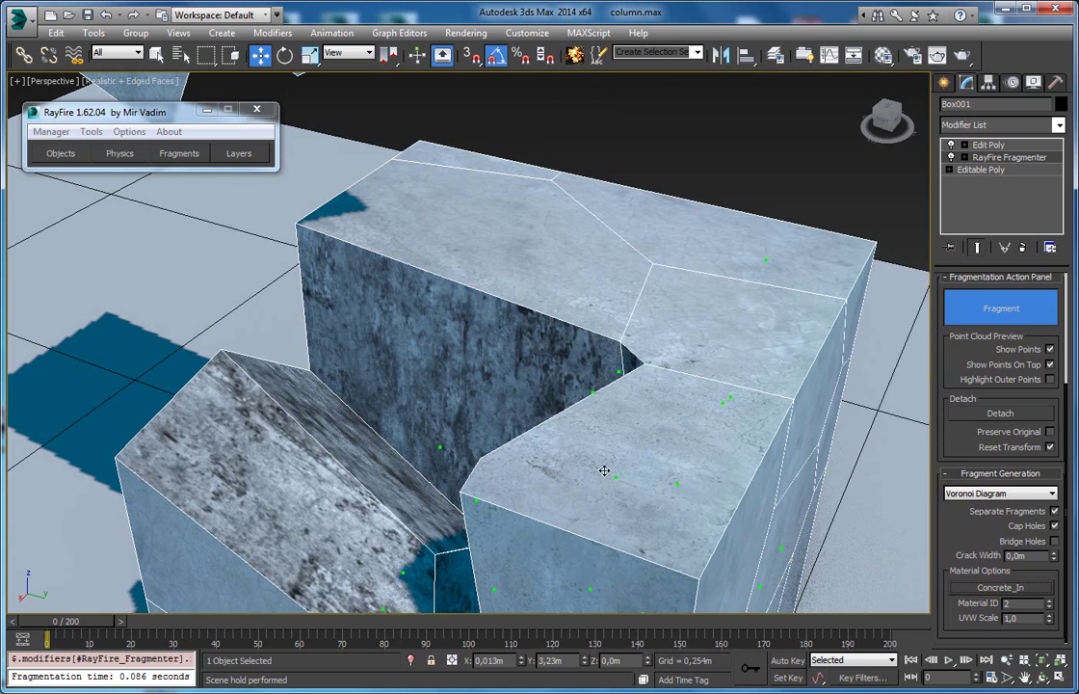
Check the polygon material IDs of an outer top face and a large inner face in Edit Poly
scroll(481, 393, "up", 5)
middle_click_drag(514, 326, 515, 466, "alt")
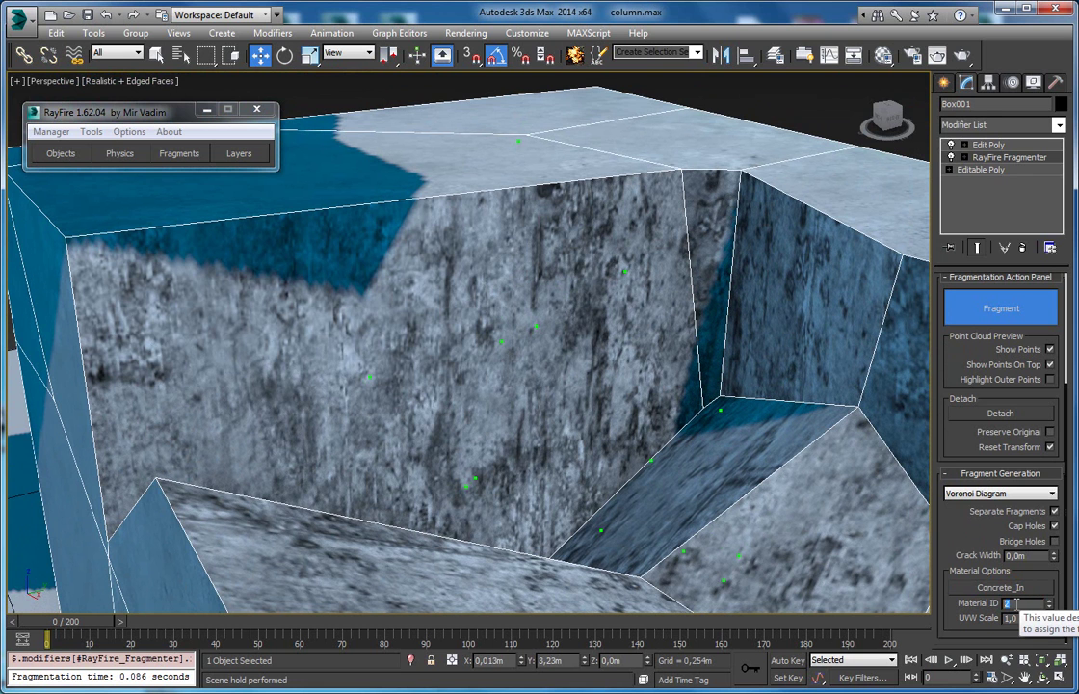
left_click(993, 144)
left_click(1018, 402)
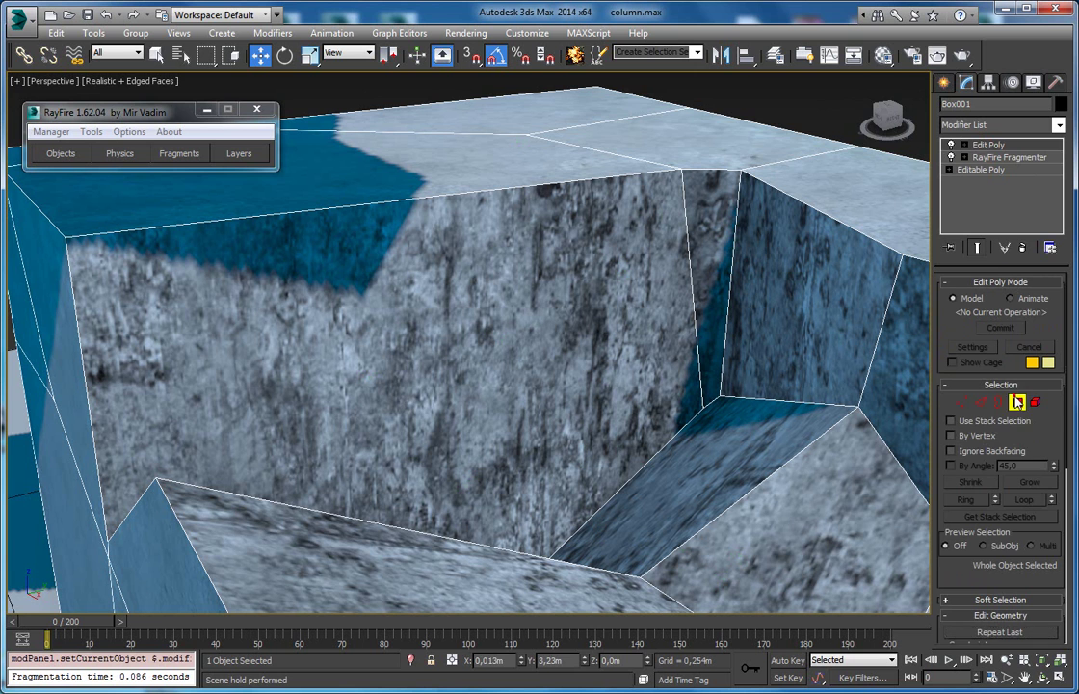
left_click(734, 145)
scroll(964, 482, "down", 8)
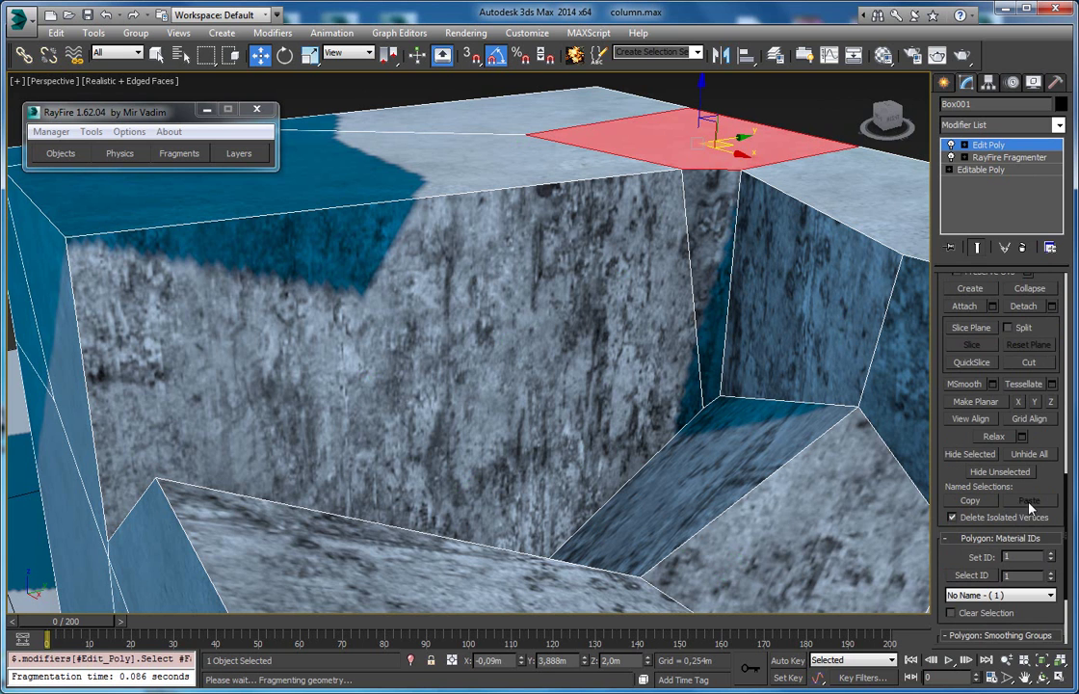
left_click(547, 241)
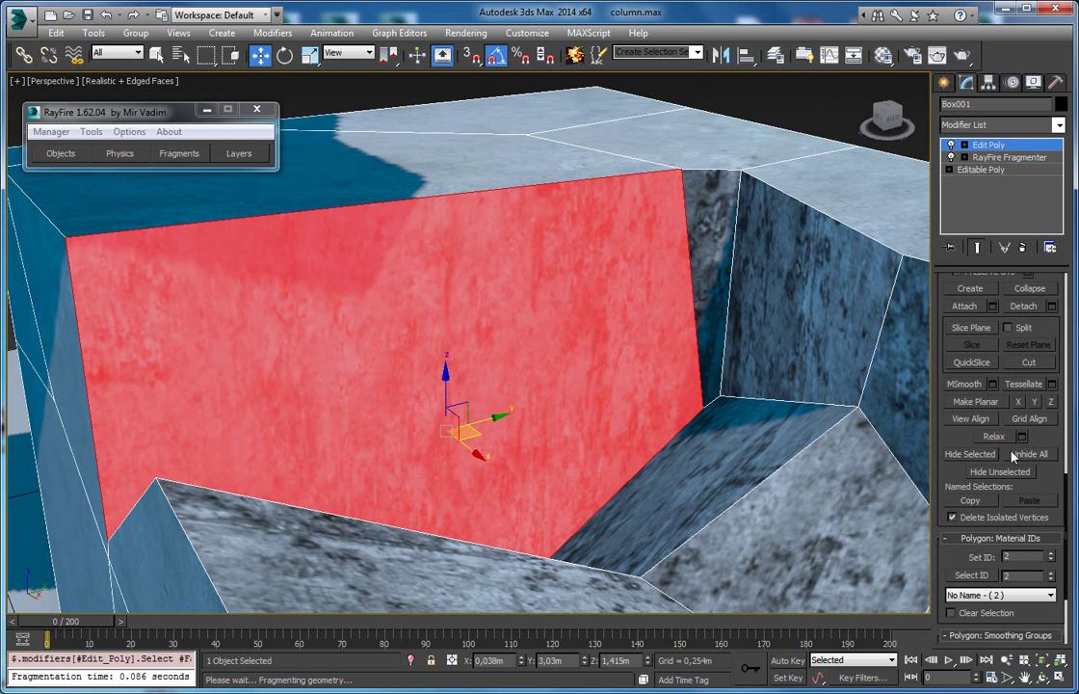
Leave polygon selection in Edit Poly and return to the RayFire Fragmenter settings, accepting the topology warning with Hold/Yes
left_click(1022, 157)
left_click(563, 399)
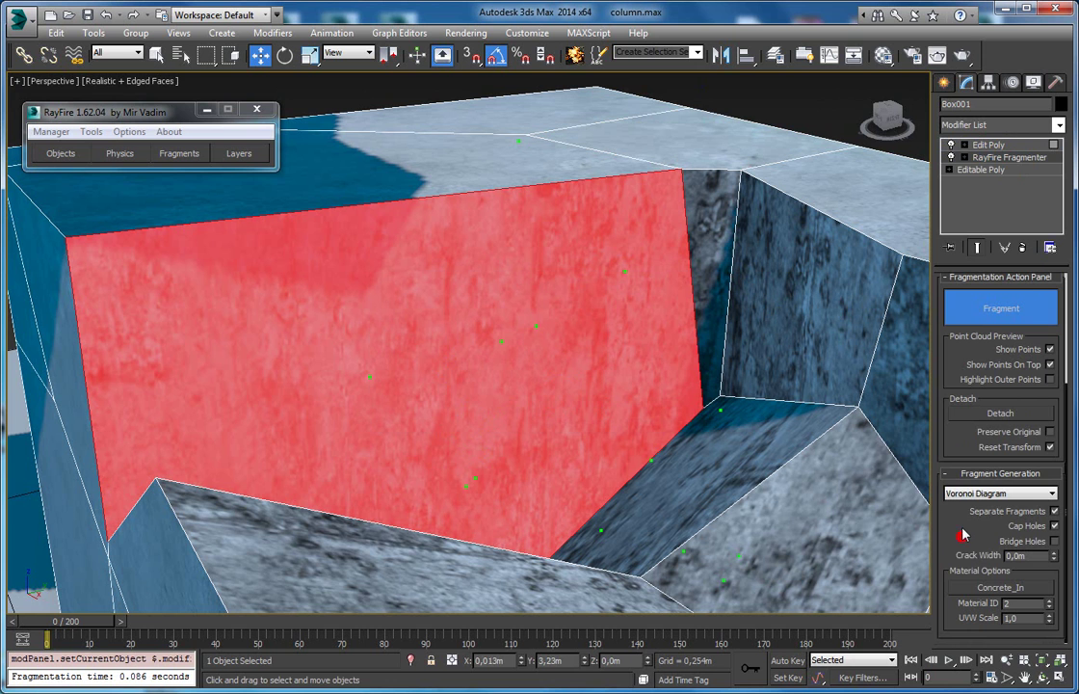
left_click(987, 145)
left_click(991, 146)
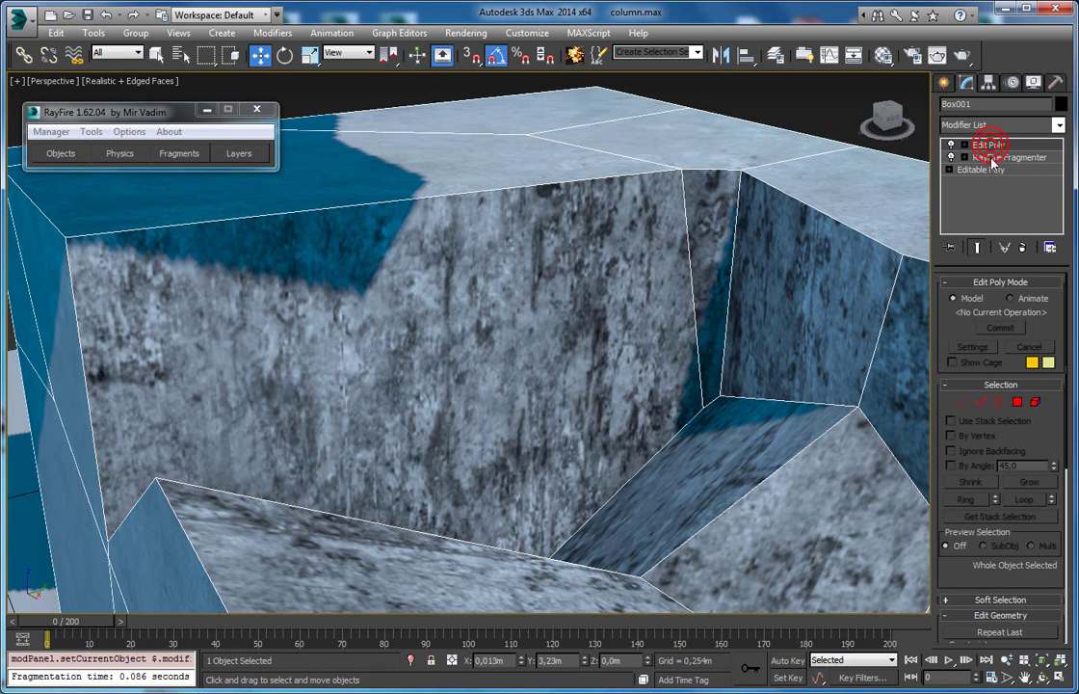
left_click(993, 155)
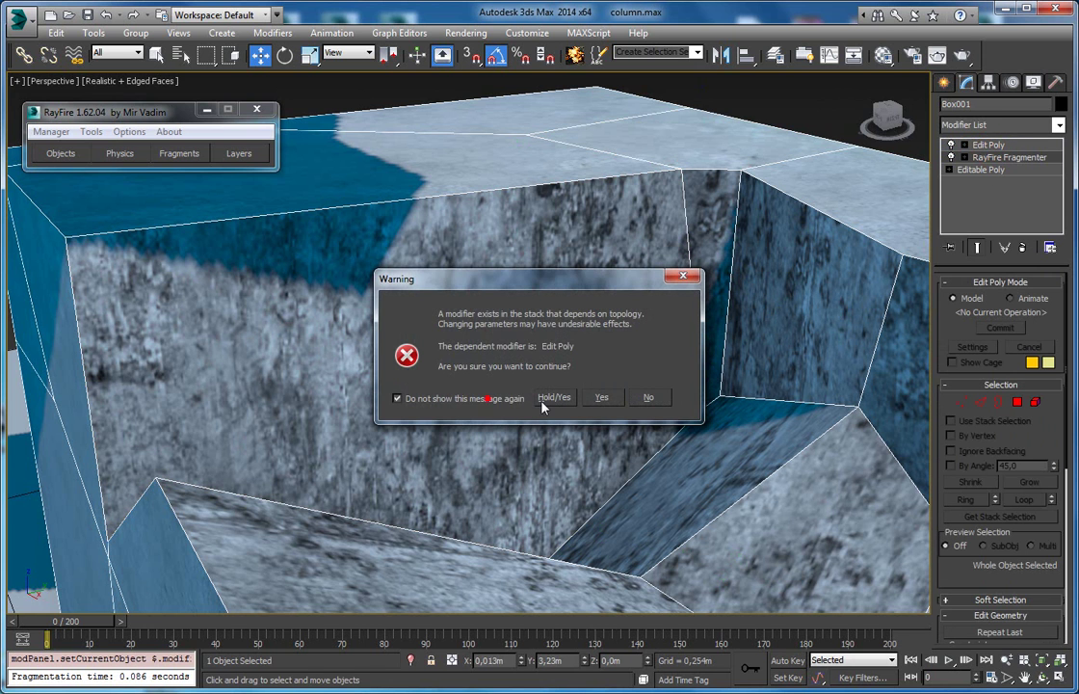
left_click(554, 398)
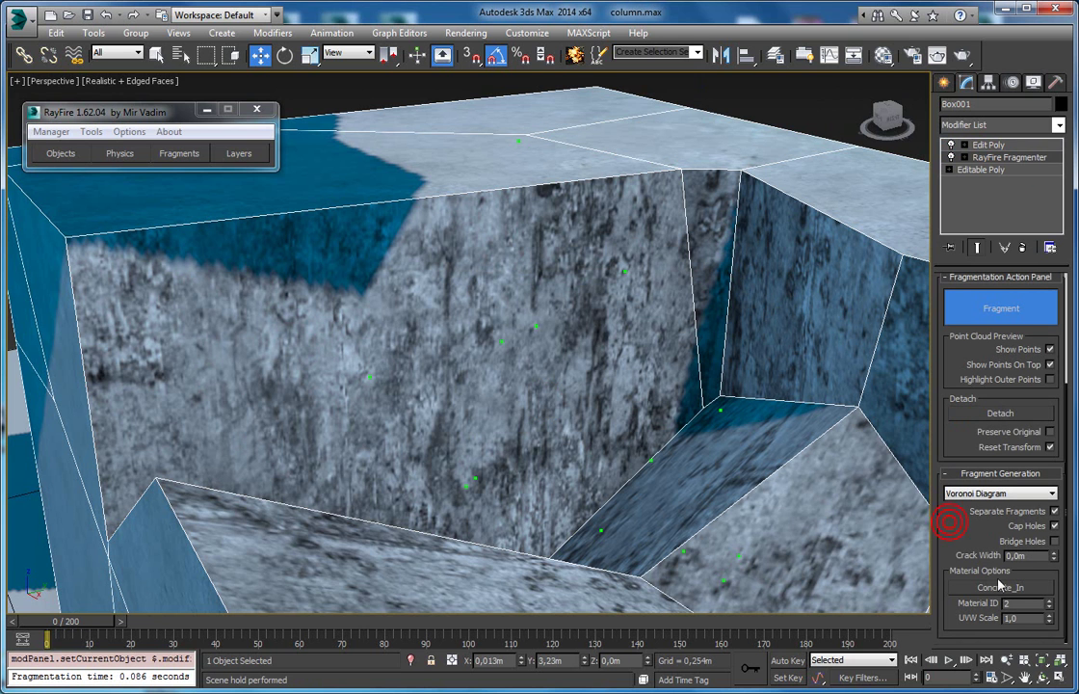
Try Material ID 1 for the fragments' inner faces and return it to 2
left_click(1049, 606)
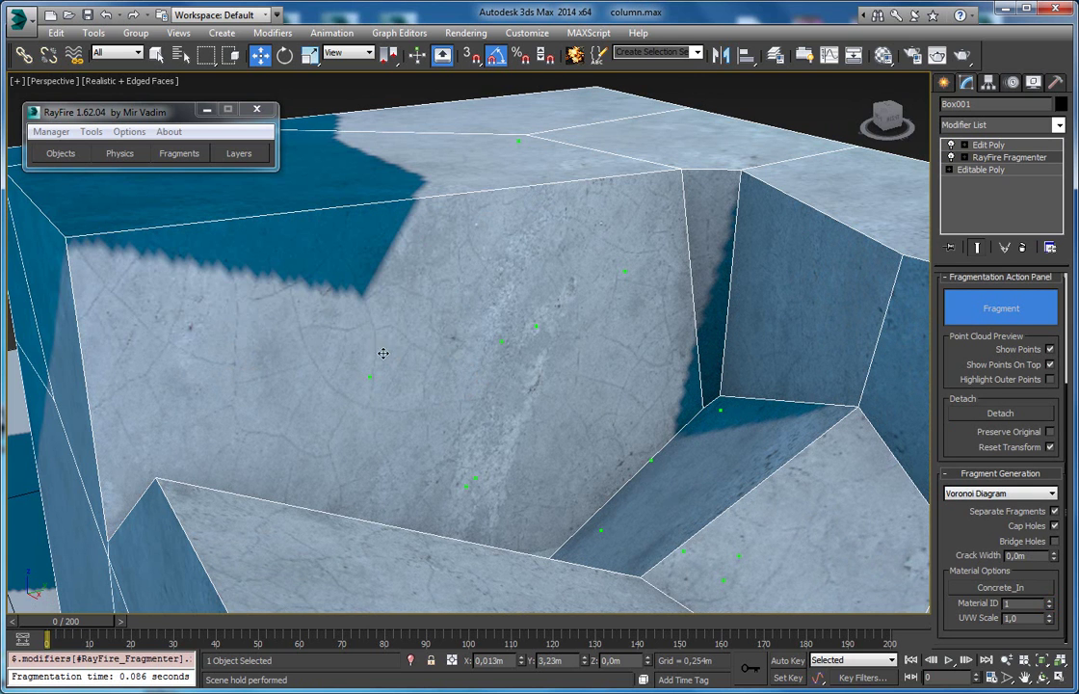
left_click(1049, 601)
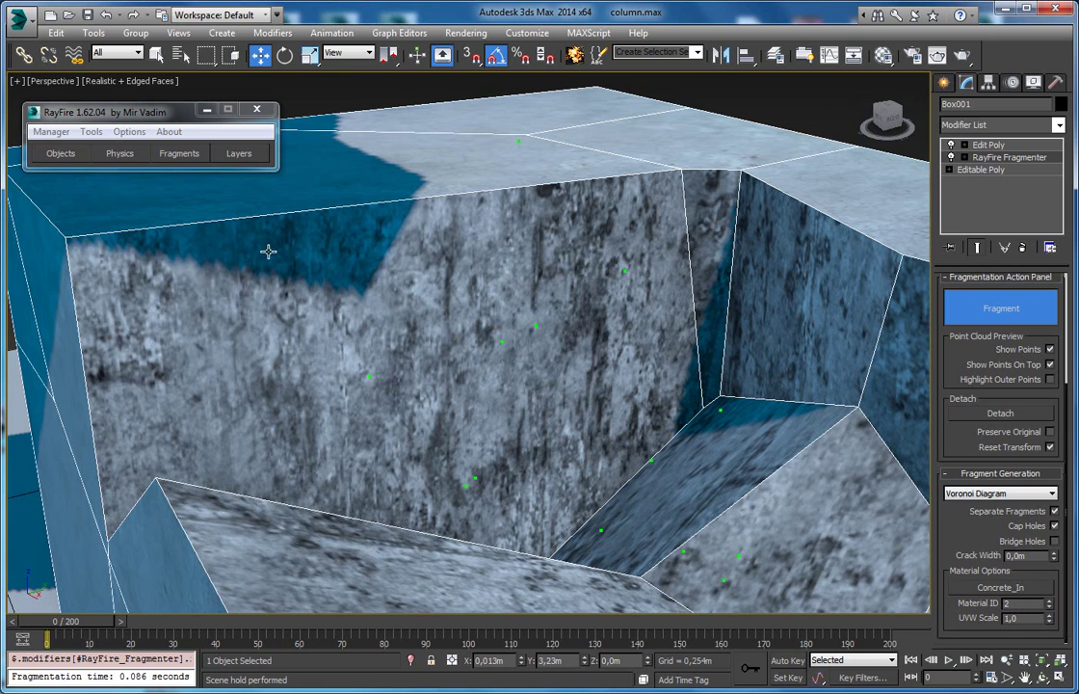
Set the UVW Scale of the inner material to 0.73 in the RayFire Fragmenter modifier
double_click(1021, 618)
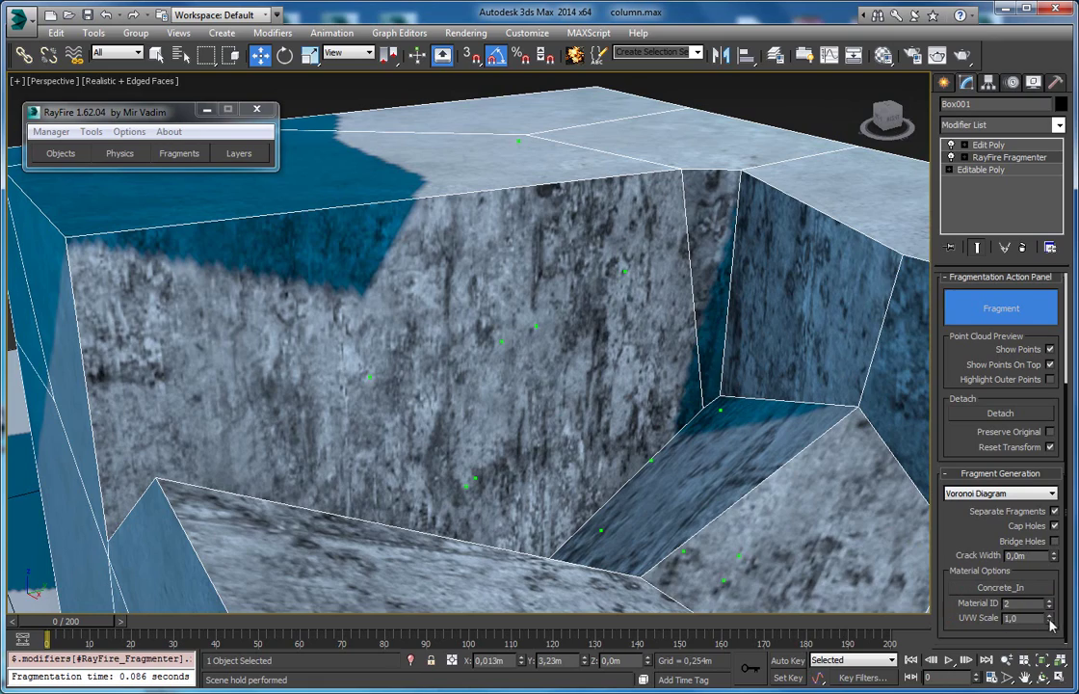
mouse_move(1051, 625)
left_mouse_down()
mouse_move(1046, 557)
mouse_move(1042, 682)
mouse_move(1028, 549)
mouse_move(1042, 639)
left_mouse_up()
scroll(648, 254, "down", 5)
middle_click_drag(648, 253, 462, 372, "alt")
scroll(462, 372, "up", 6)
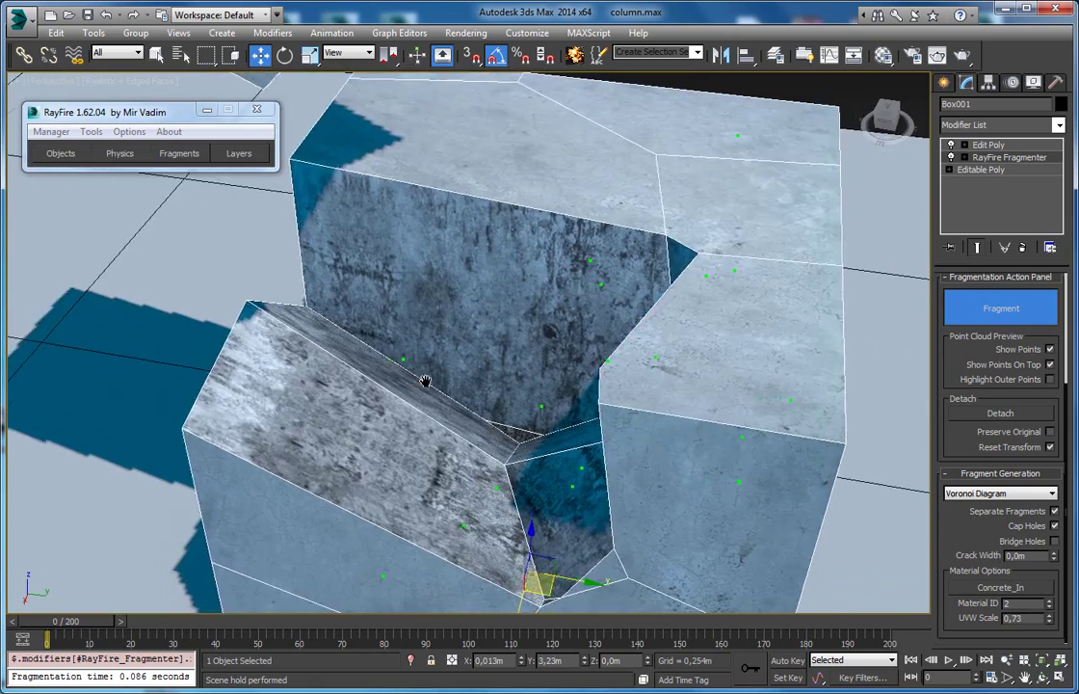
scroll(554, 337, "down", 6)
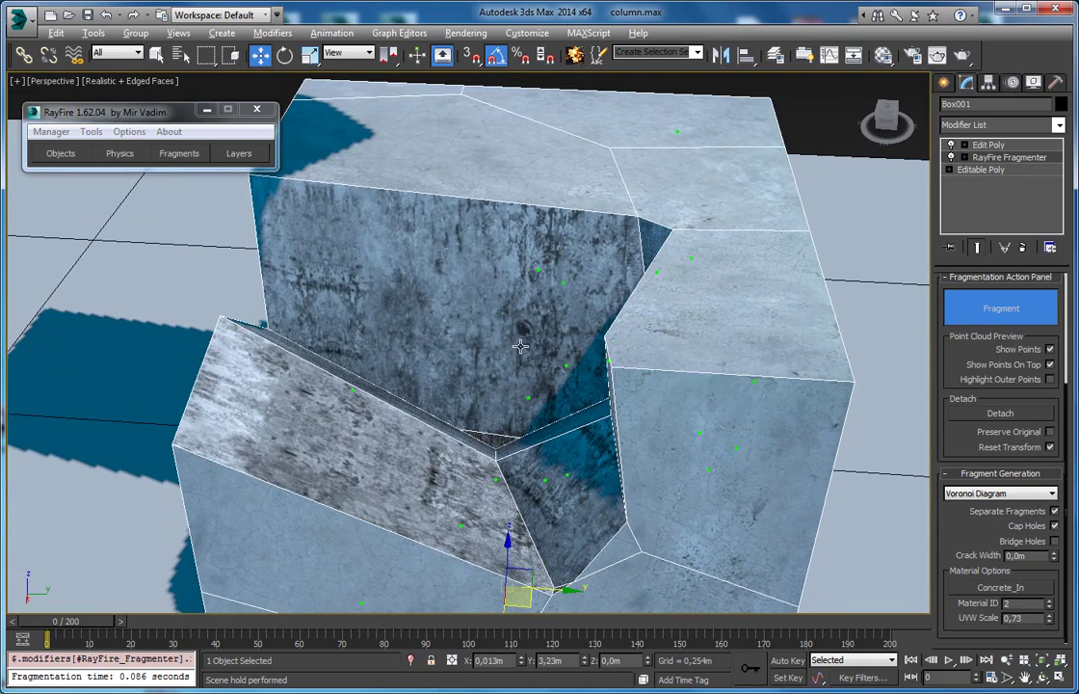
Turn off fragmentation in the RayFire Fragmenter modifier and select the Edit Poly modifier in the stack
left_click(1030, 308)
left_click(1003, 146)
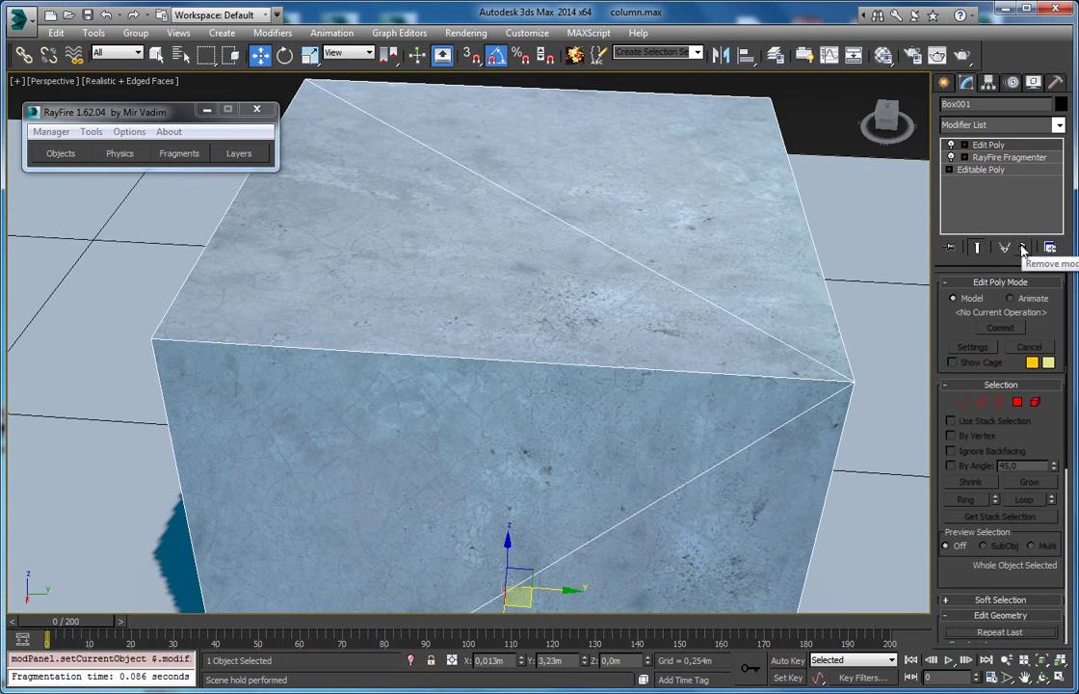